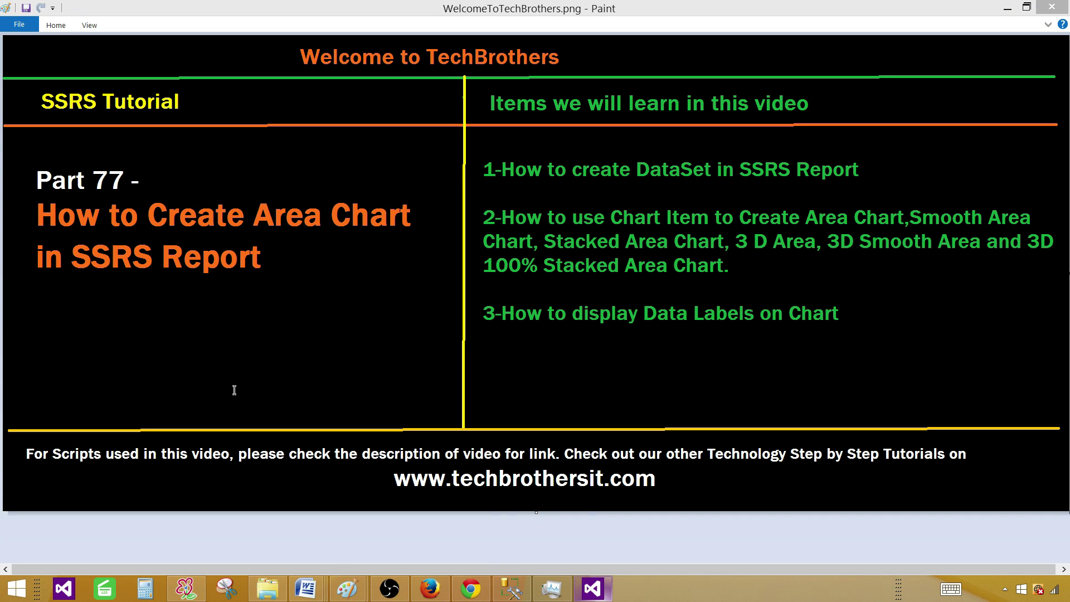
In SSMS, copy the Select Region, Country, ItemsSold from dbo.TotalSale query text
click(347, 588)
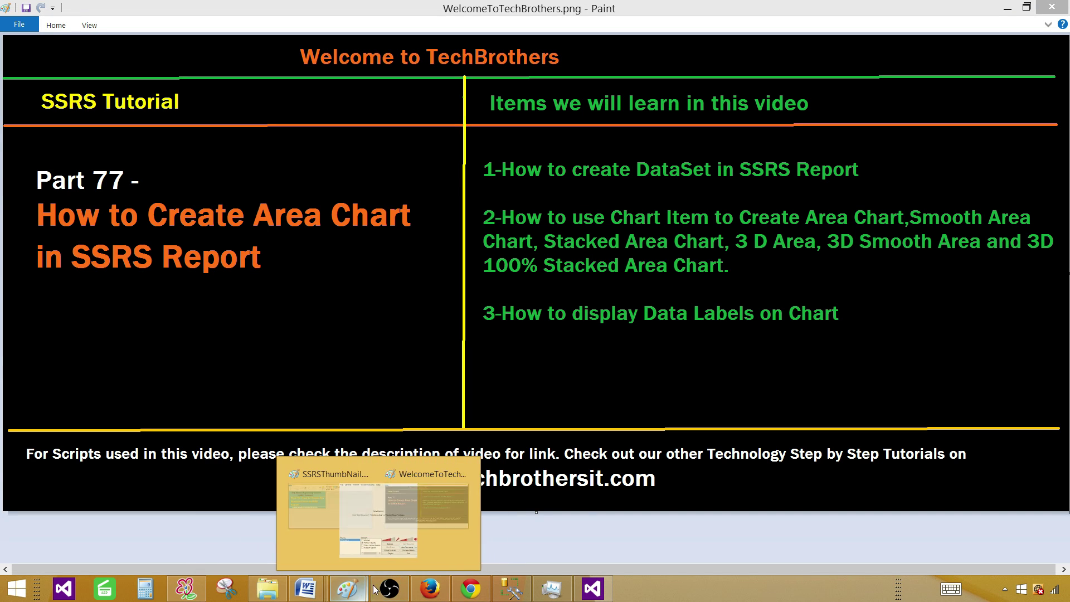
click(507, 589)
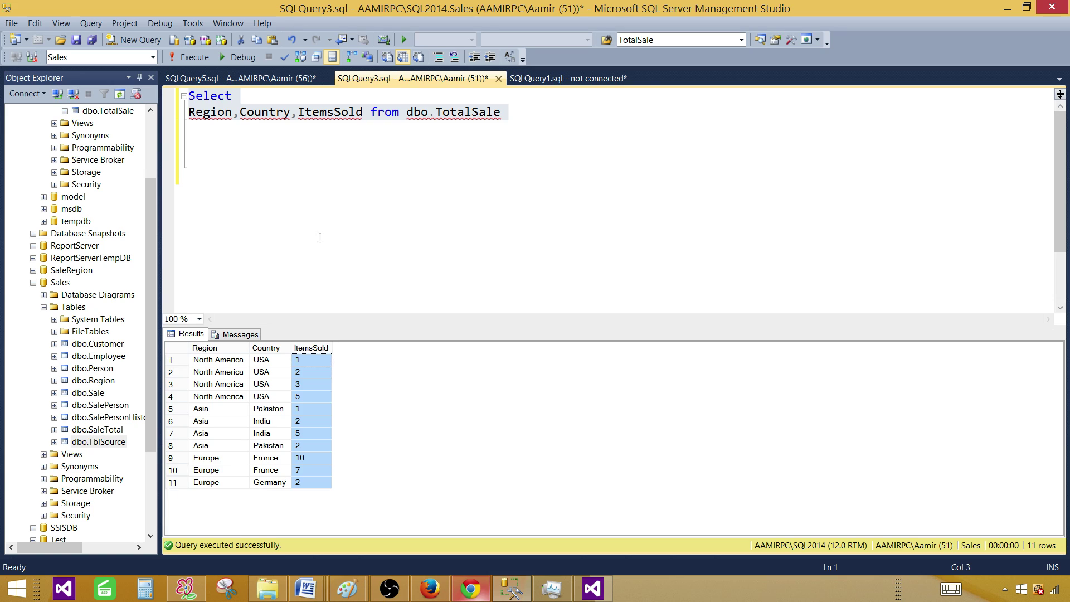
click(276, 157)
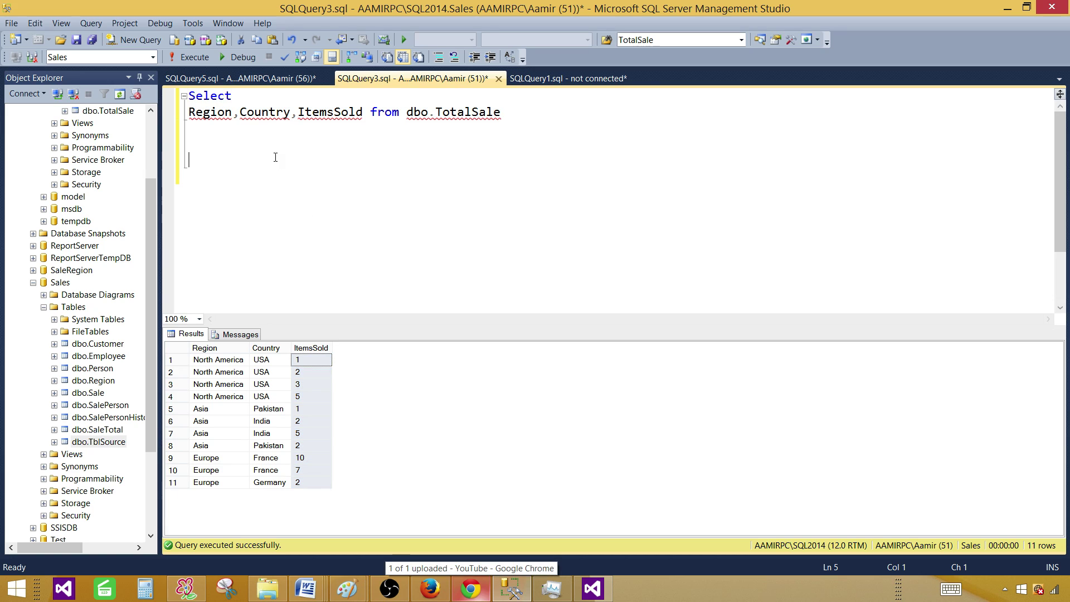
click(213, 112)
click(318, 112)
drag(497, 114, 188, 97)
right_click(215, 102)
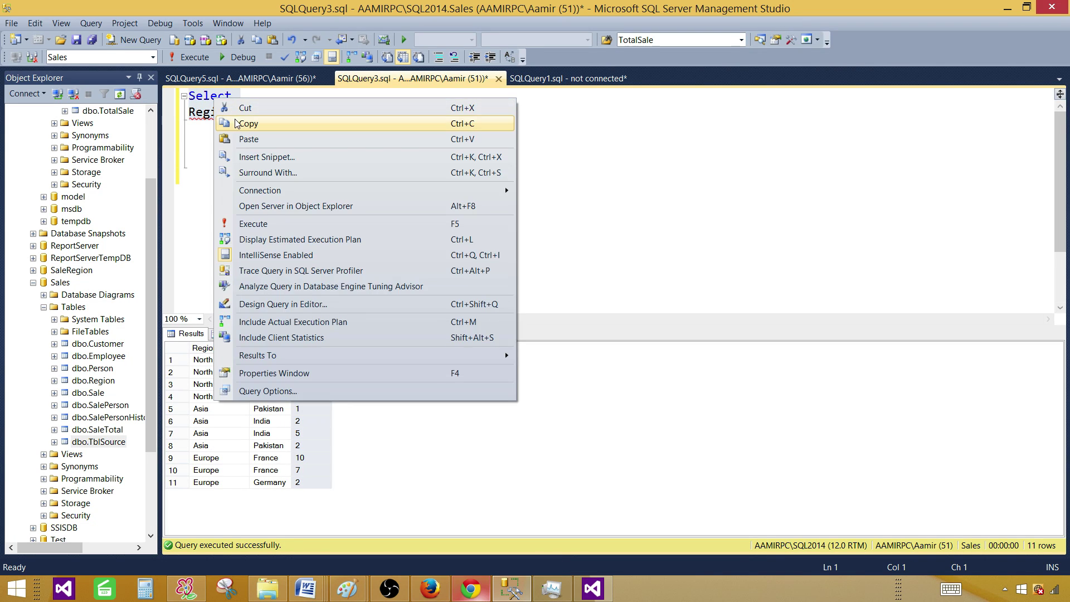
click(272, 124)
Rerun the query and select the Region, Country and ItemsSold result columns
key(F5)
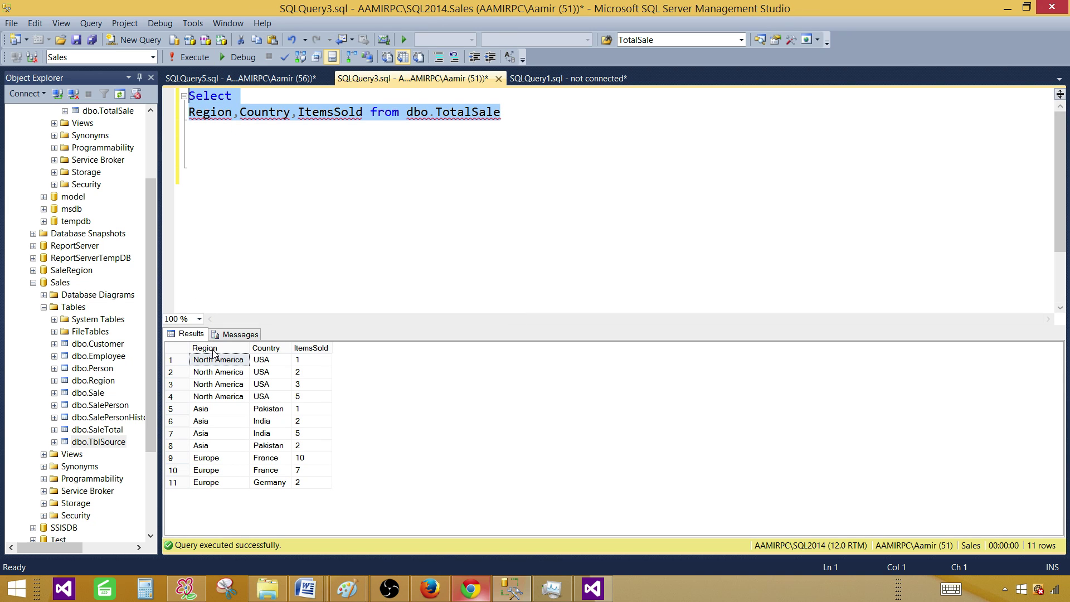
click(214, 347)
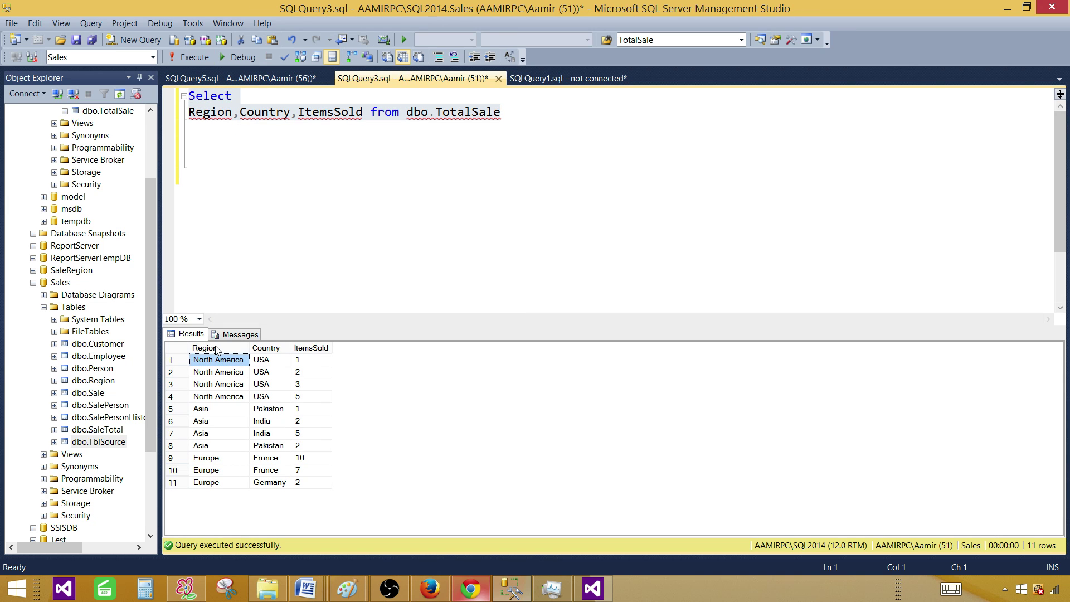
click(277, 350)
click(315, 350)
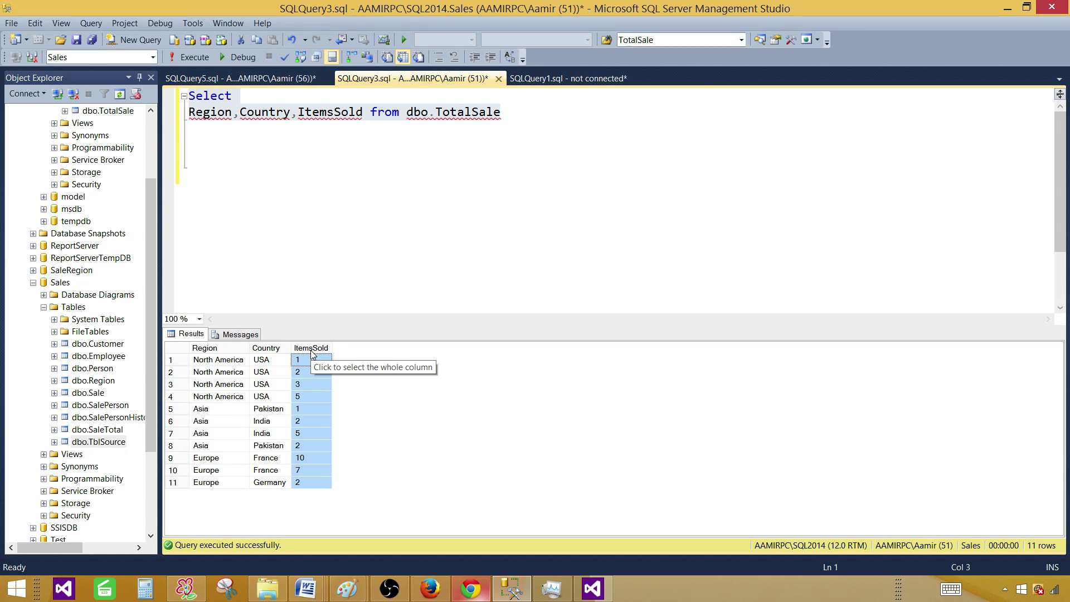
Add a blank Report item named AreaReport.rdl to the SSRS_Training Reports folder
click(595, 586)
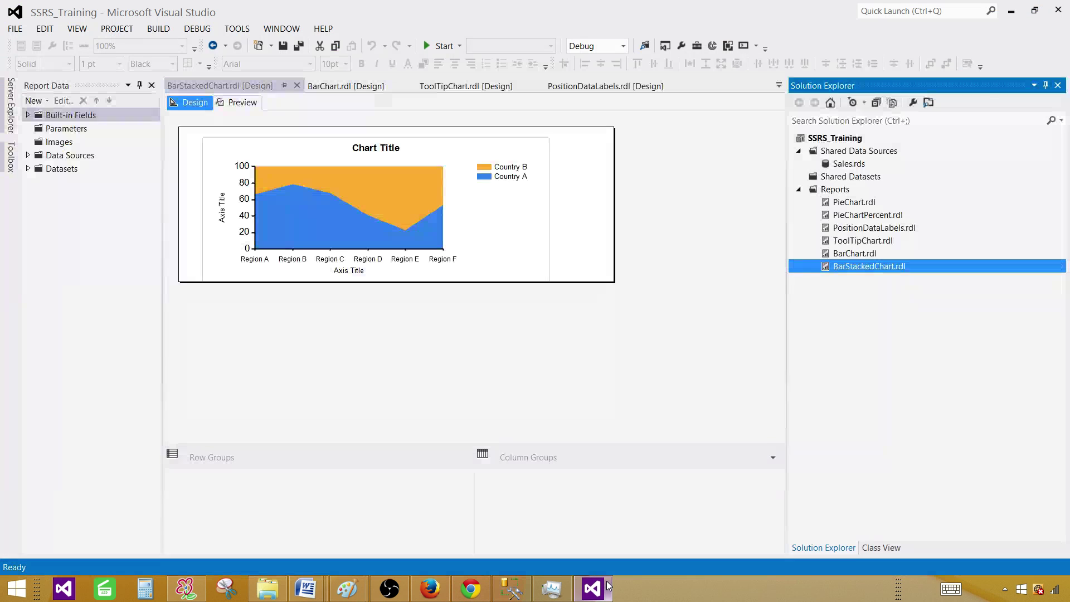
click(838, 191)
right_click(842, 195)
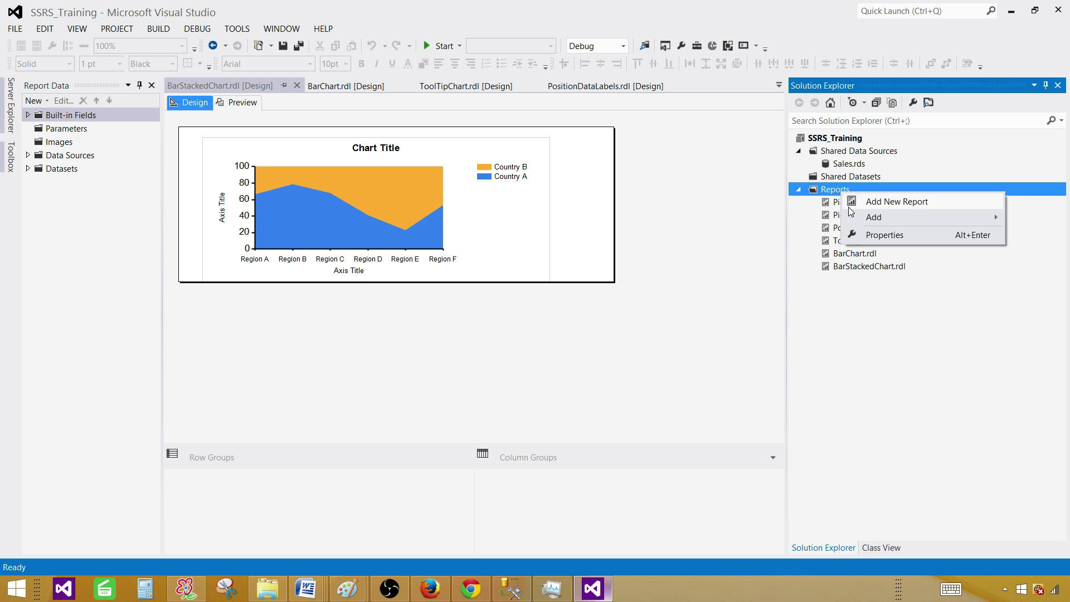
mouse_move(995, 213)
click(792, 219)
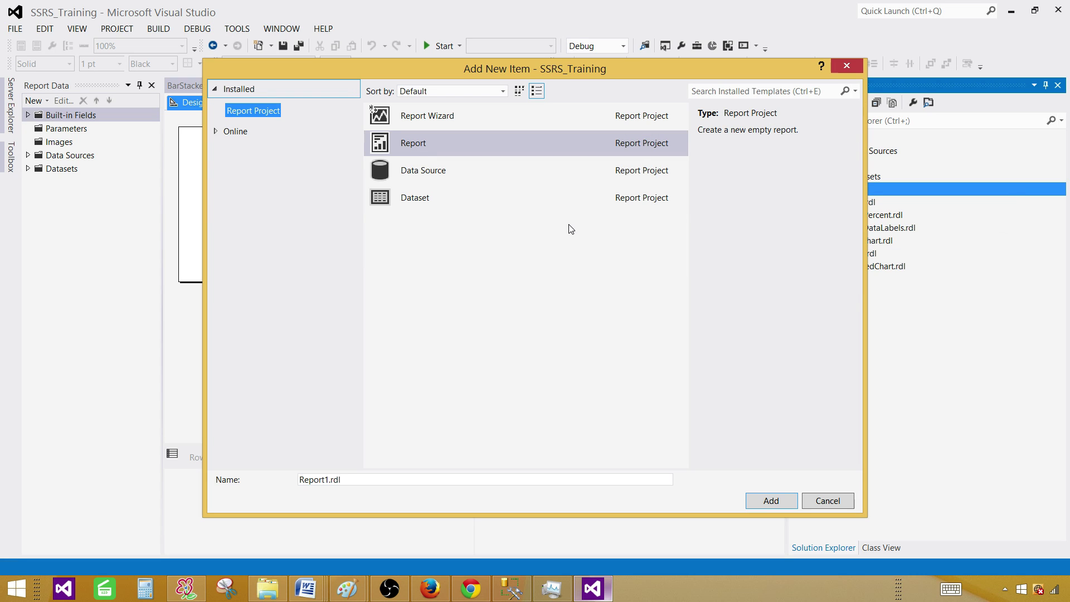
click(417, 147)
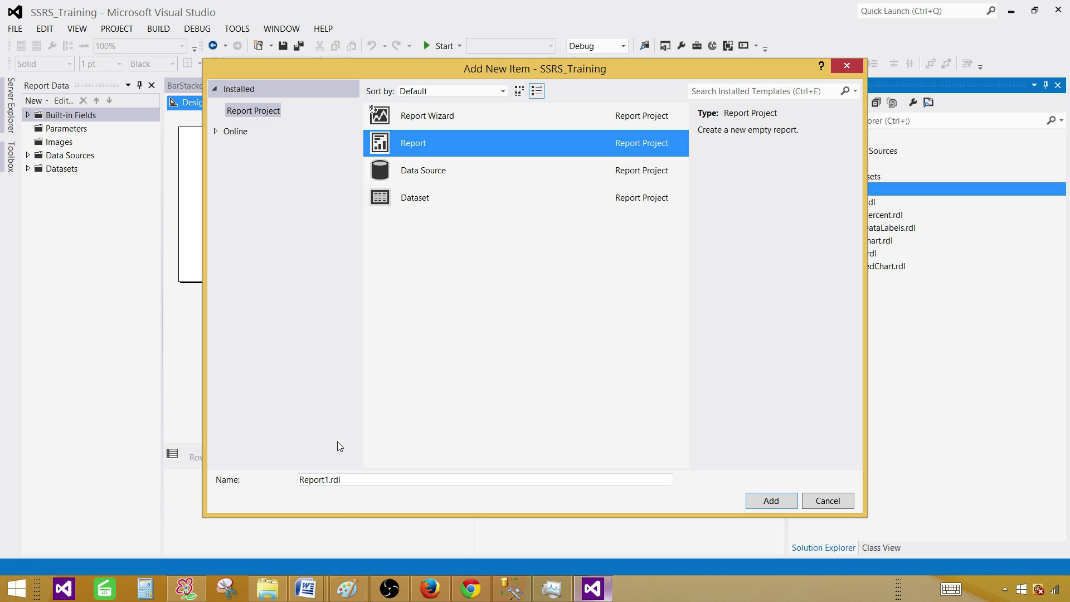
click(320, 480)
drag(328, 478, 310, 479)
key(BackSpace)
key(BackSpace)
key(BackSpace)
text(AreaRe)
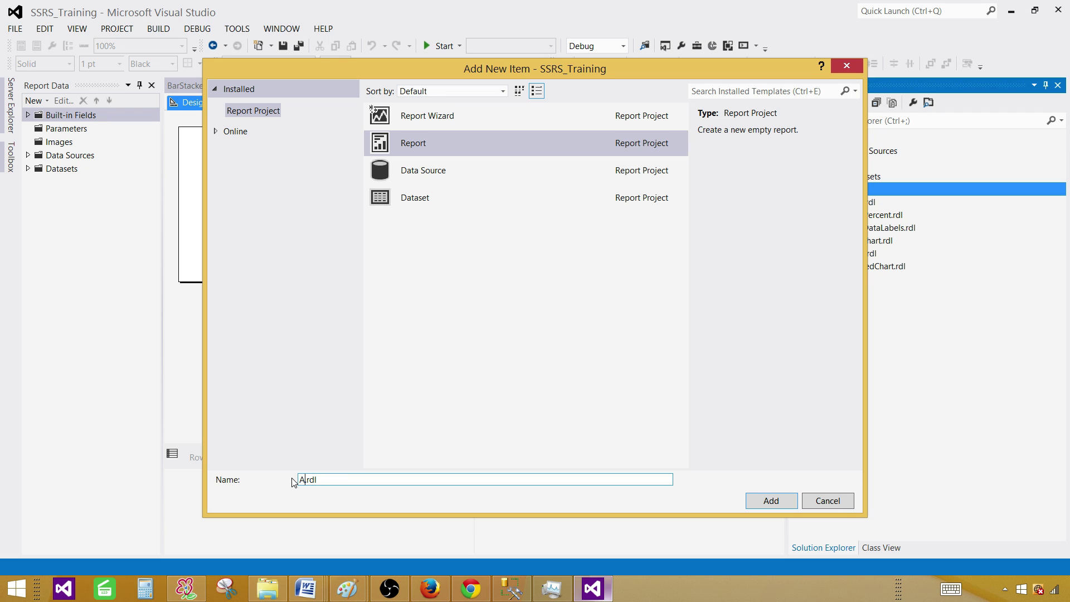
text(port)
click(773, 500)
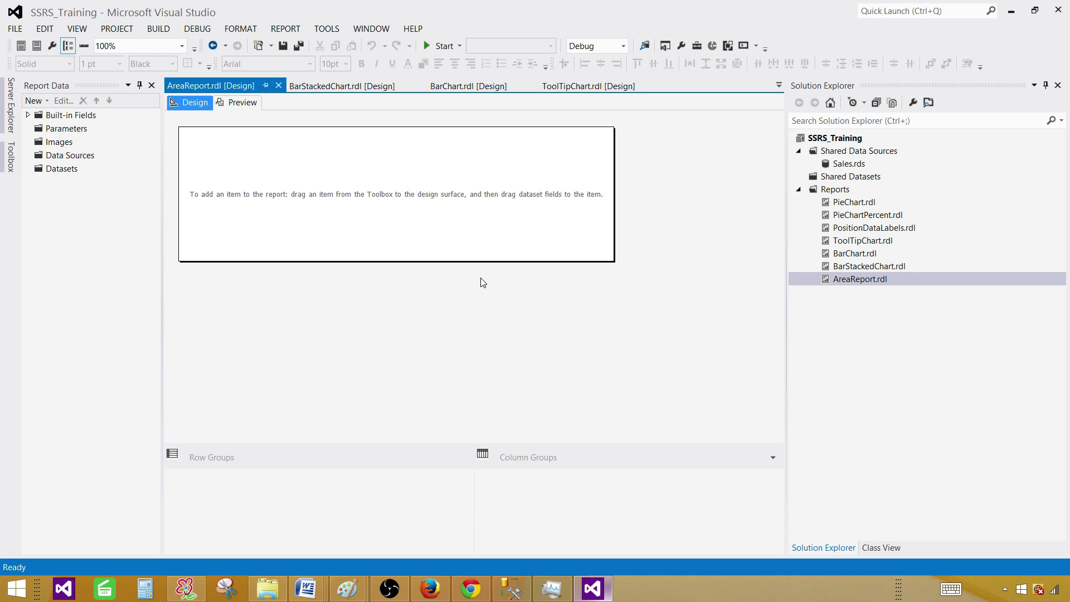
Create report data source DS_Sales as a reference to the shared Sales data source
click(62, 157)
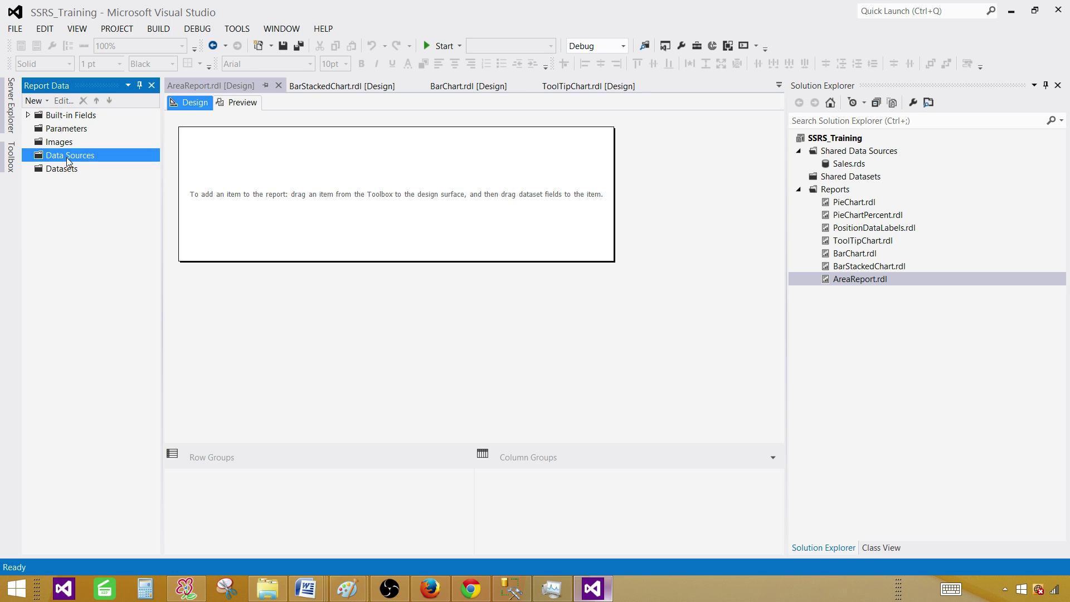
right_click(69, 156)
click(93, 166)
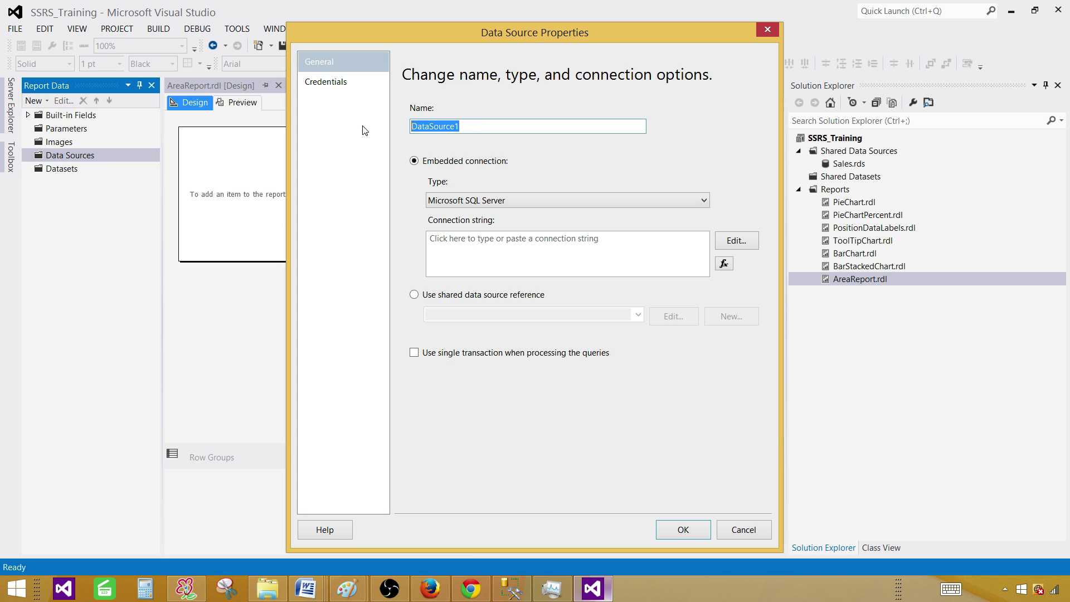
text(DS_Sales)
click(431, 302)
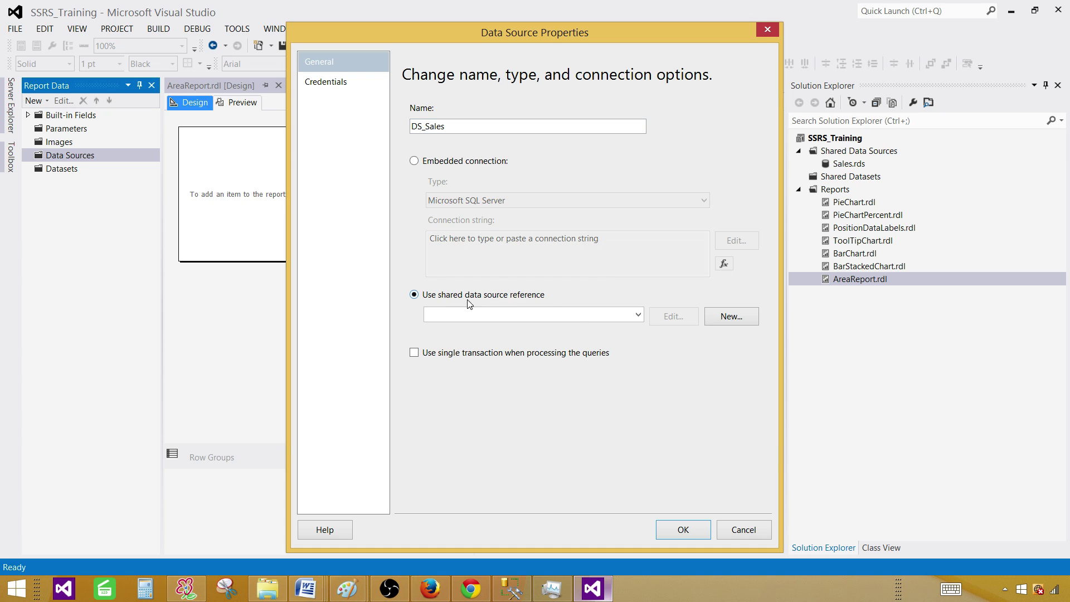
click(638, 314)
click(626, 329)
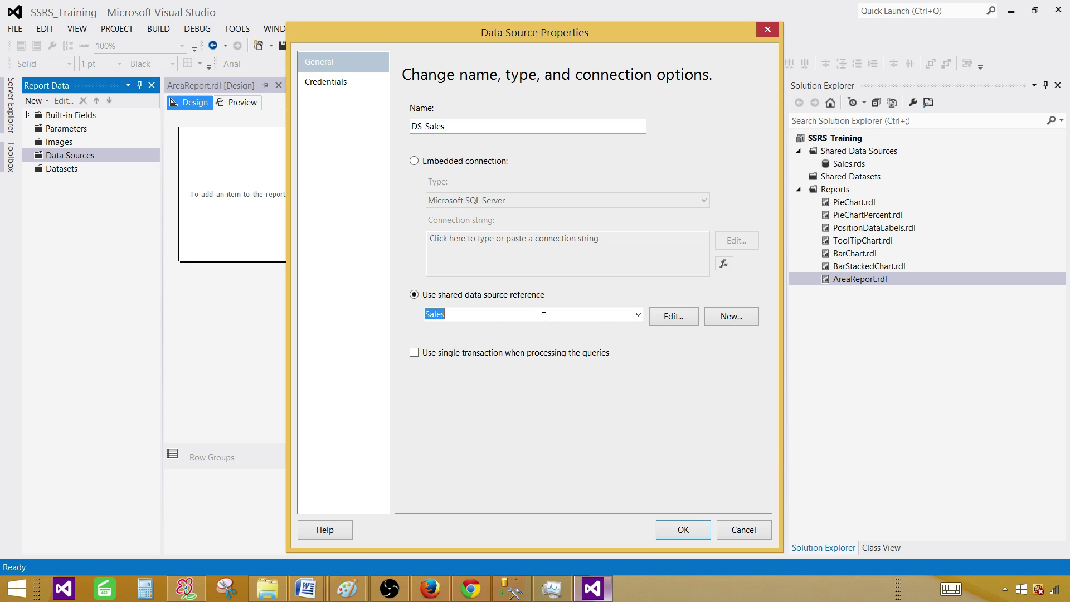
click(527, 315)
click(669, 536)
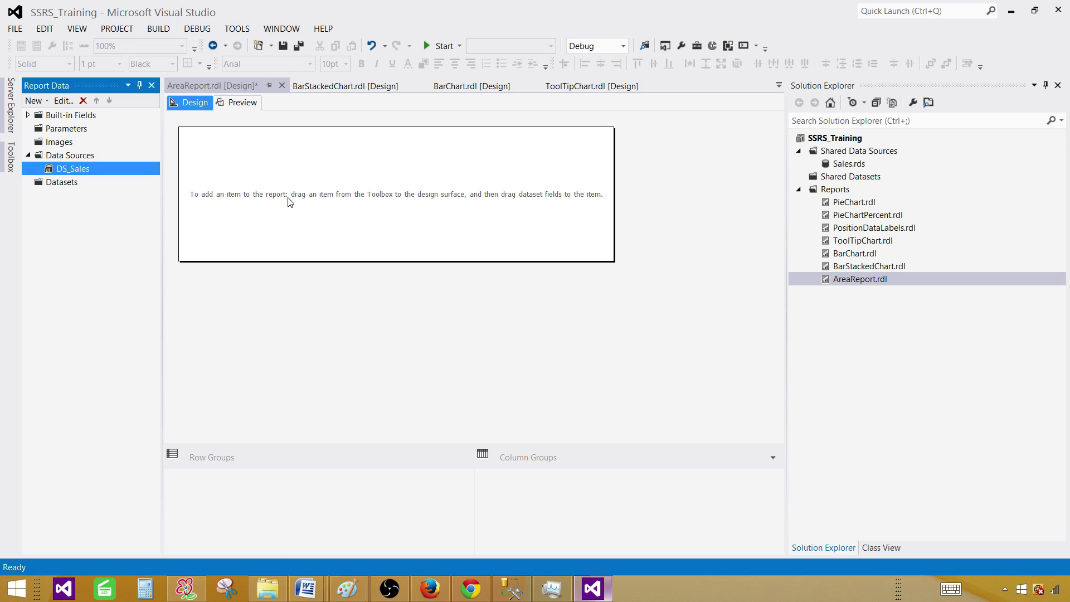
Add embedded dataset DSET_Sales on DS_Sales using the pasted TotalSale query
click(60, 184)
right_click(71, 189)
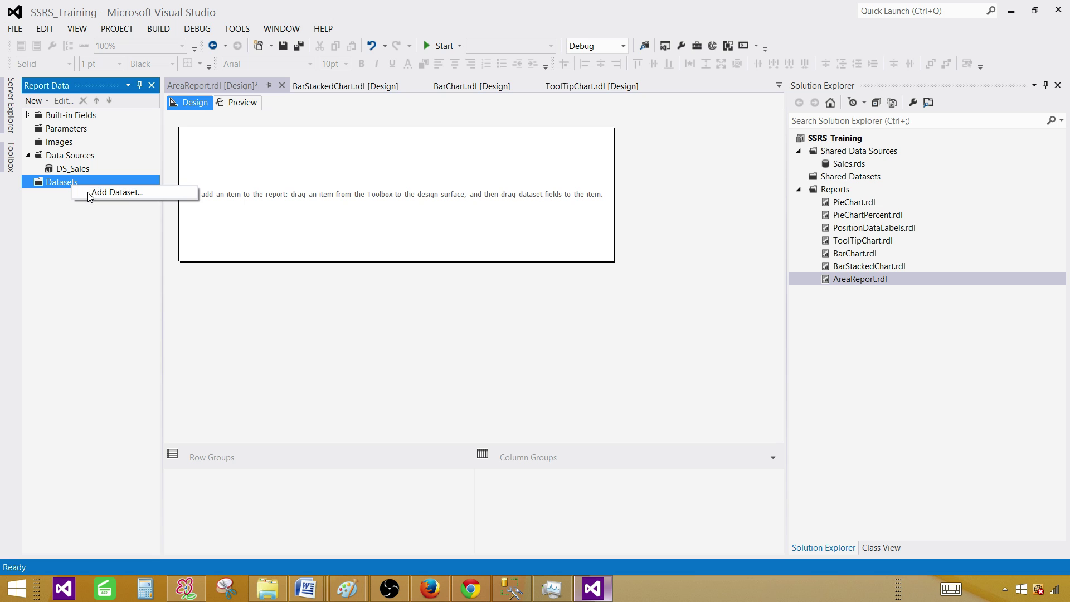
click(88, 194)
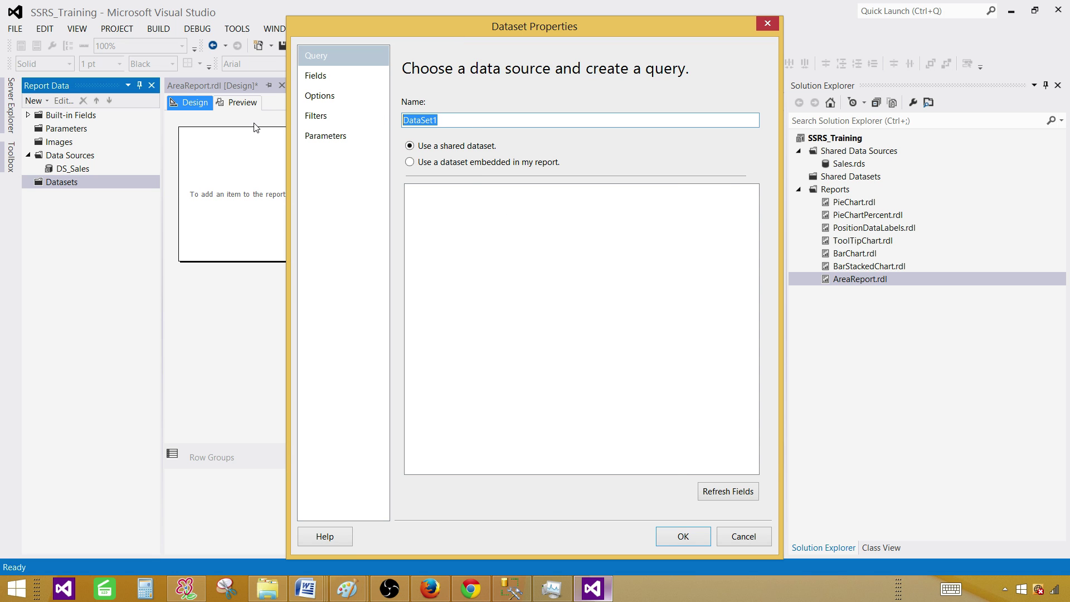
text(DSET_Sales)
click(411, 162)
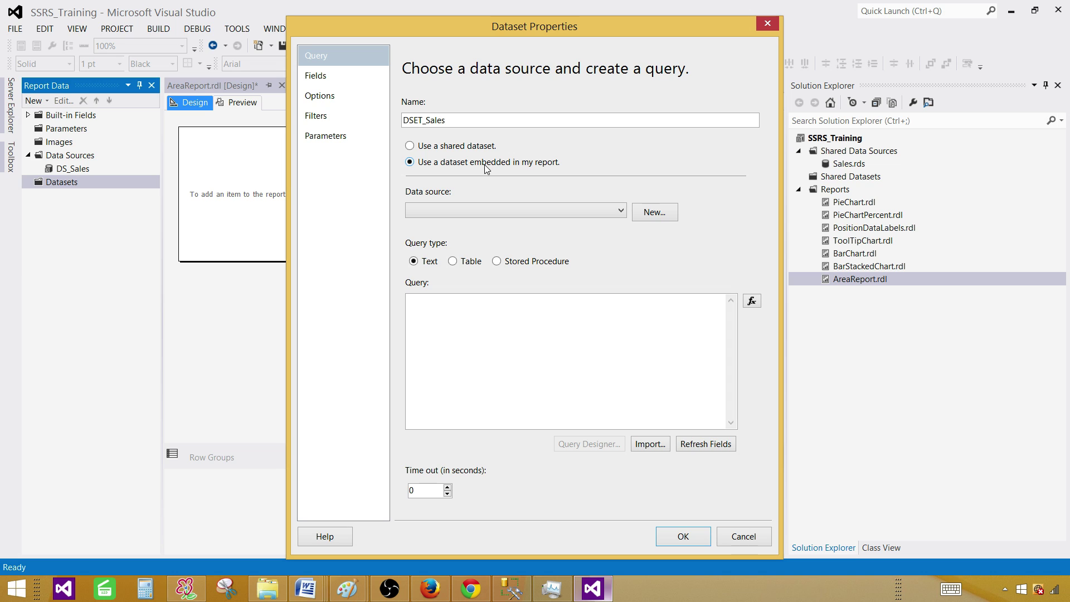
click(496, 215)
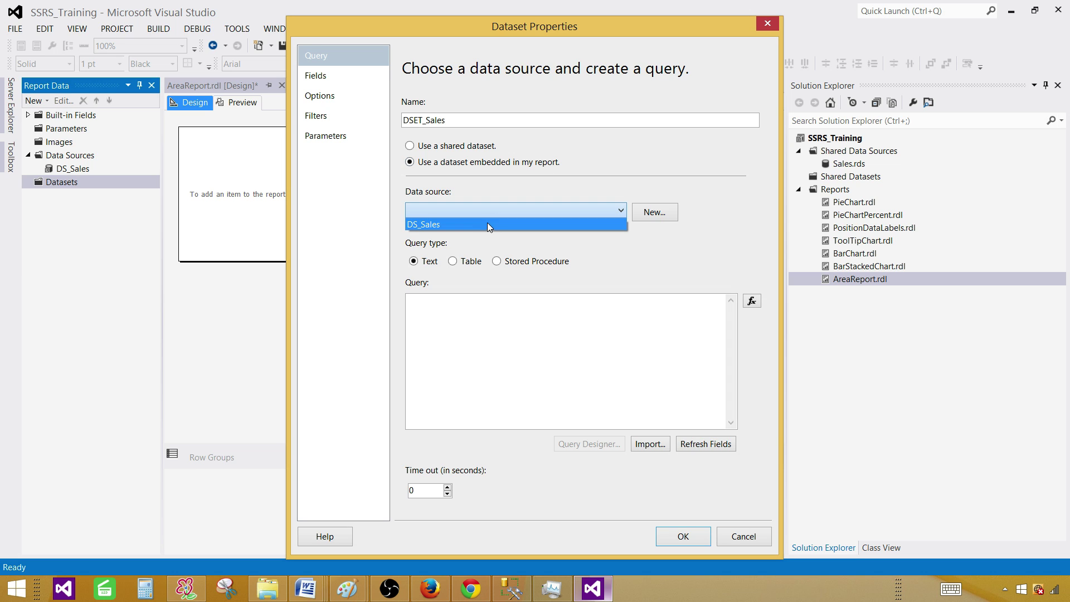
click(438, 225)
click(492, 334)
right_click(493, 325)
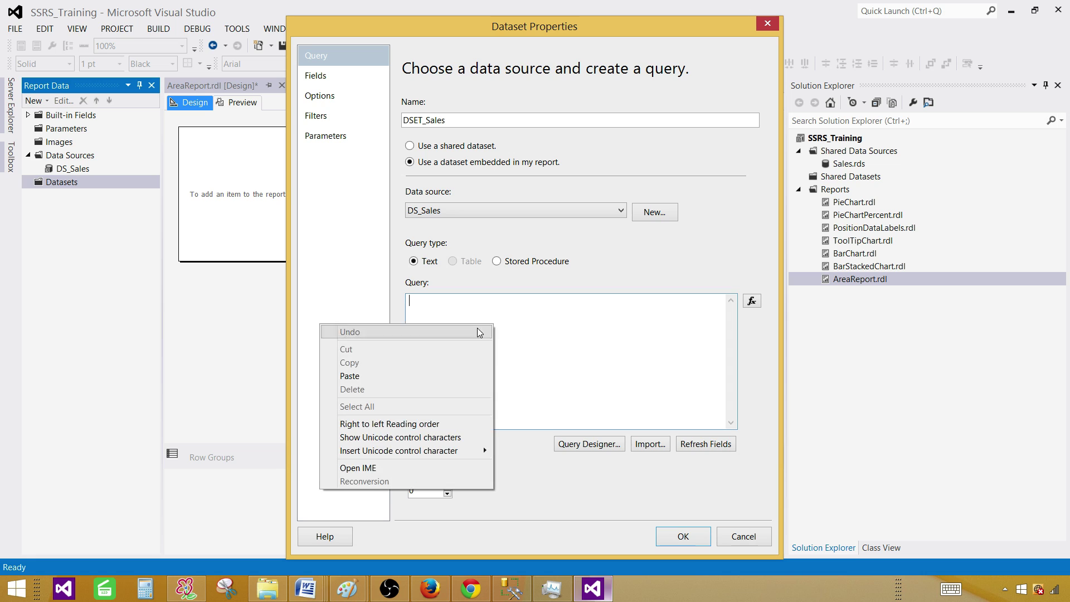
click(429, 377)
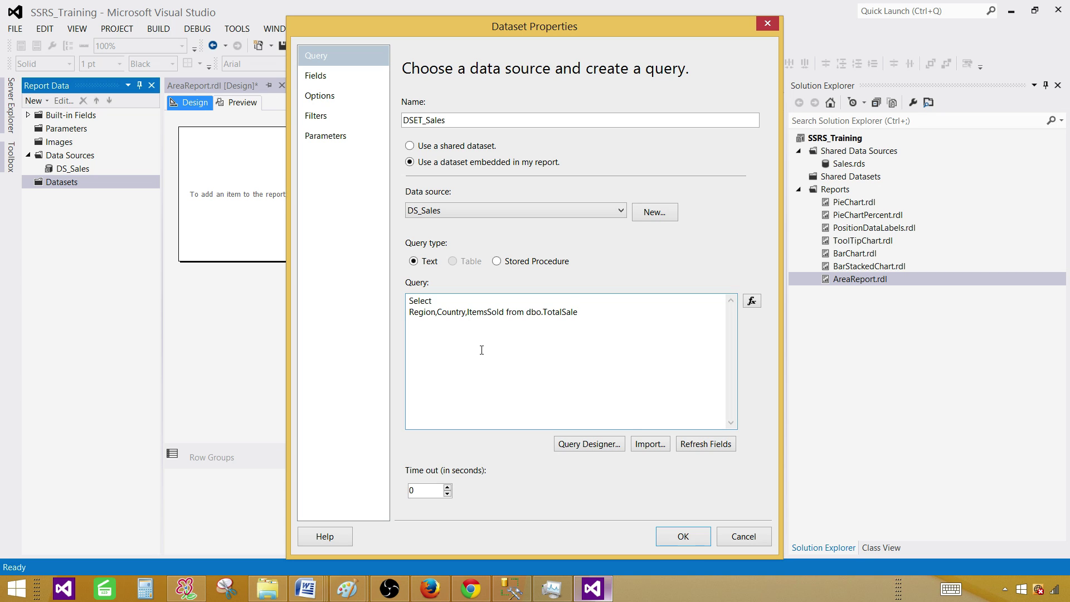
click(681, 539)
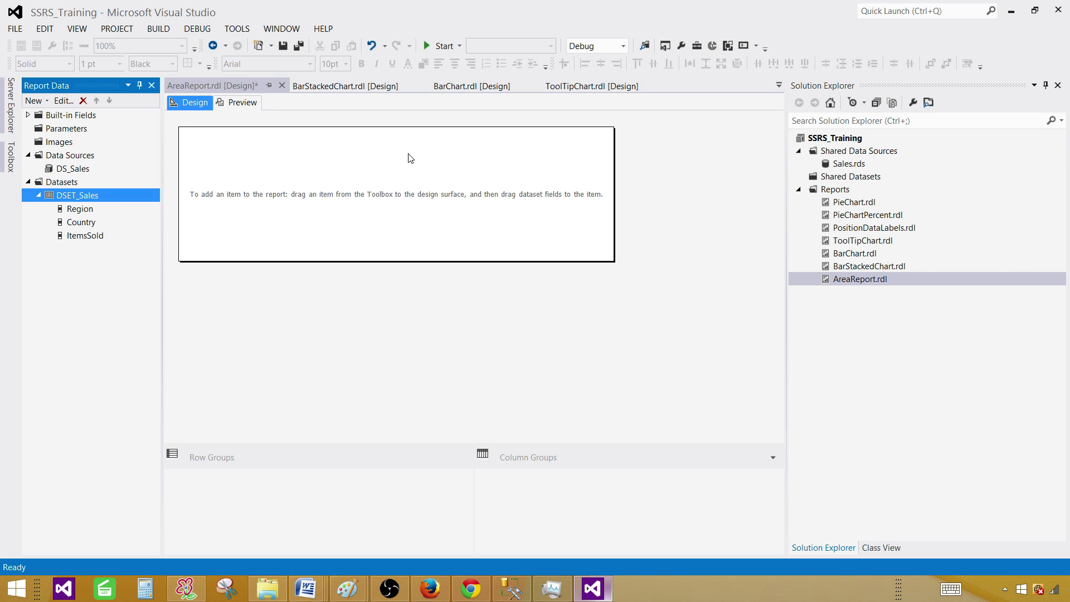
Insert a chart into the report body using the basic Area chart type
right_click(341, 151)
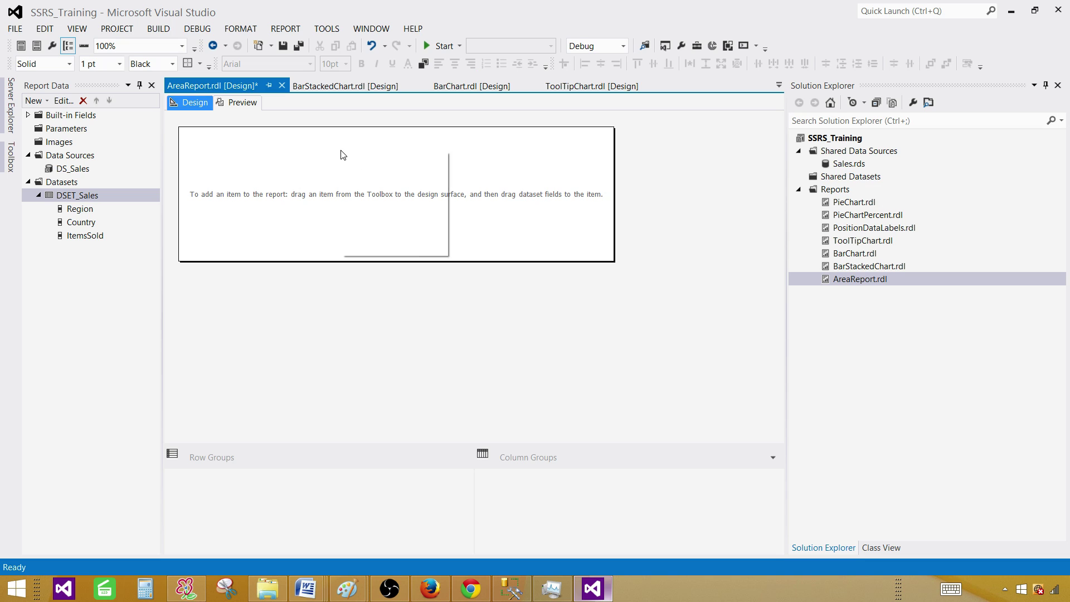
mouse_move(390, 196)
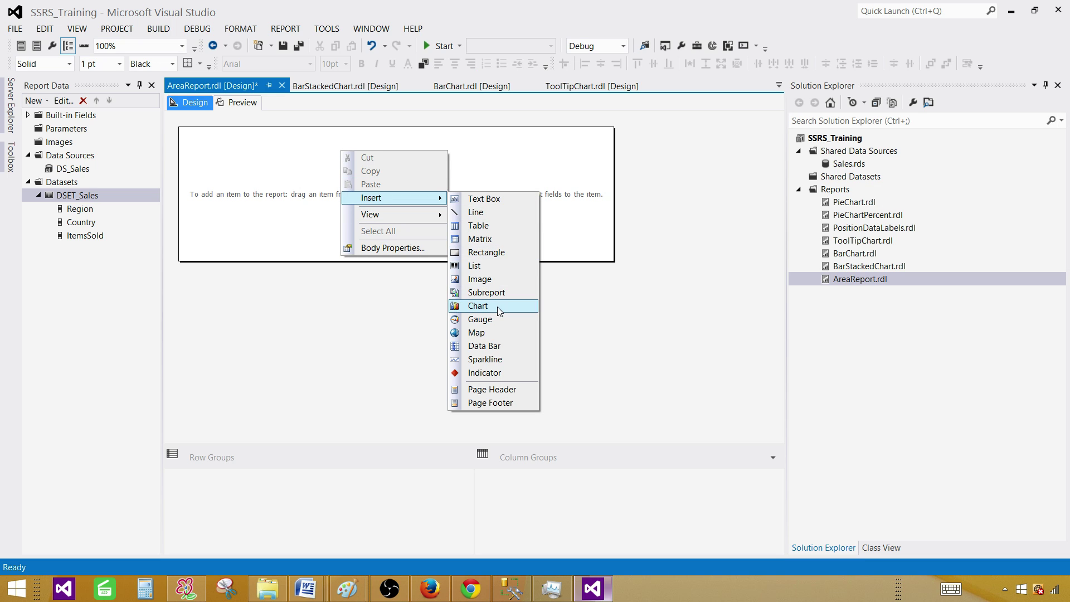
click(497, 307)
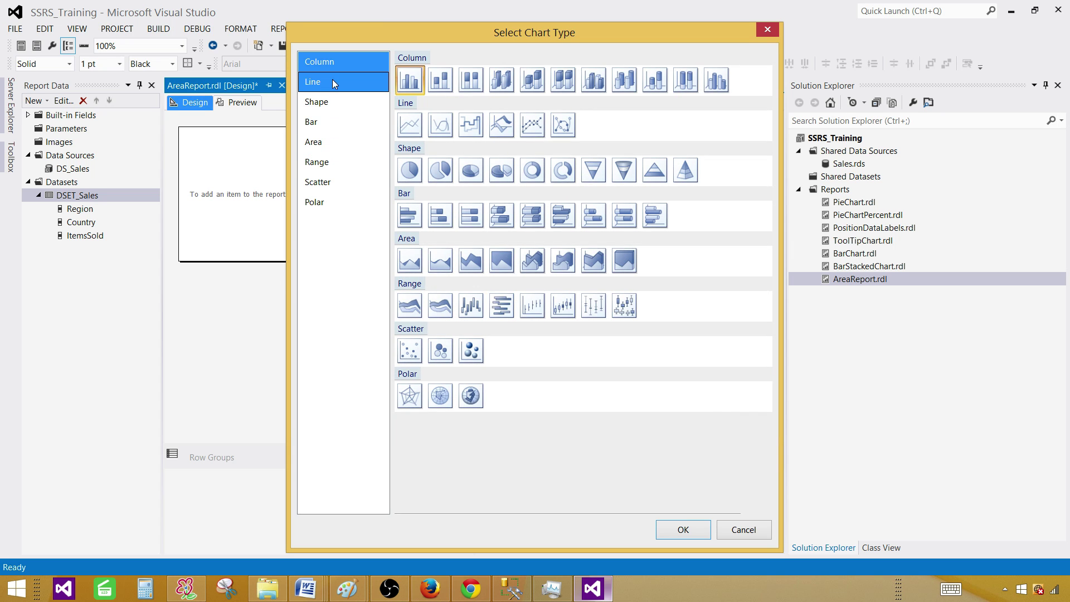
click(325, 144)
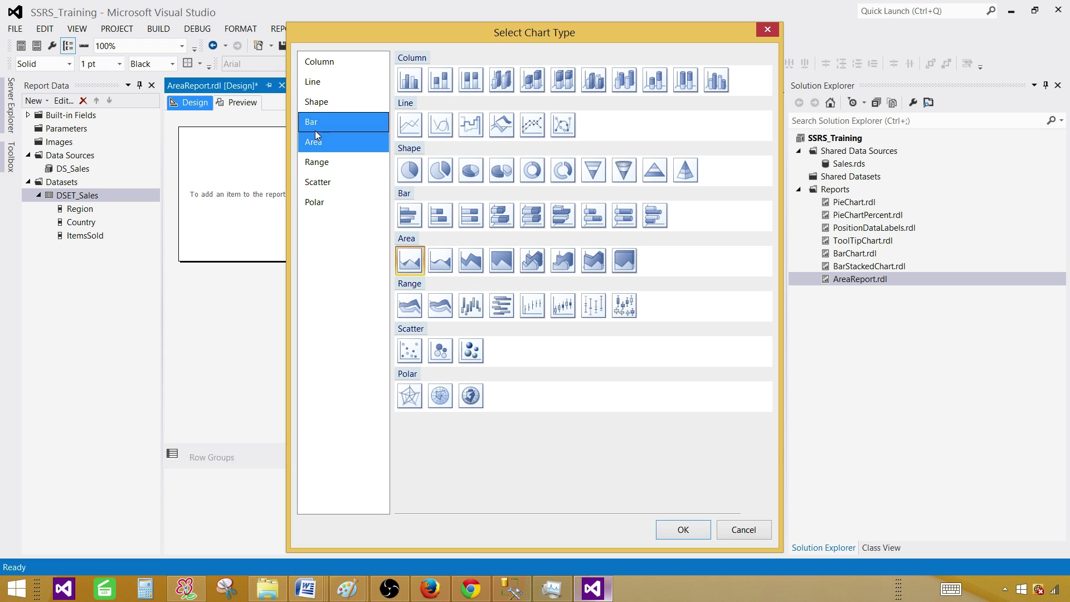
click(415, 264)
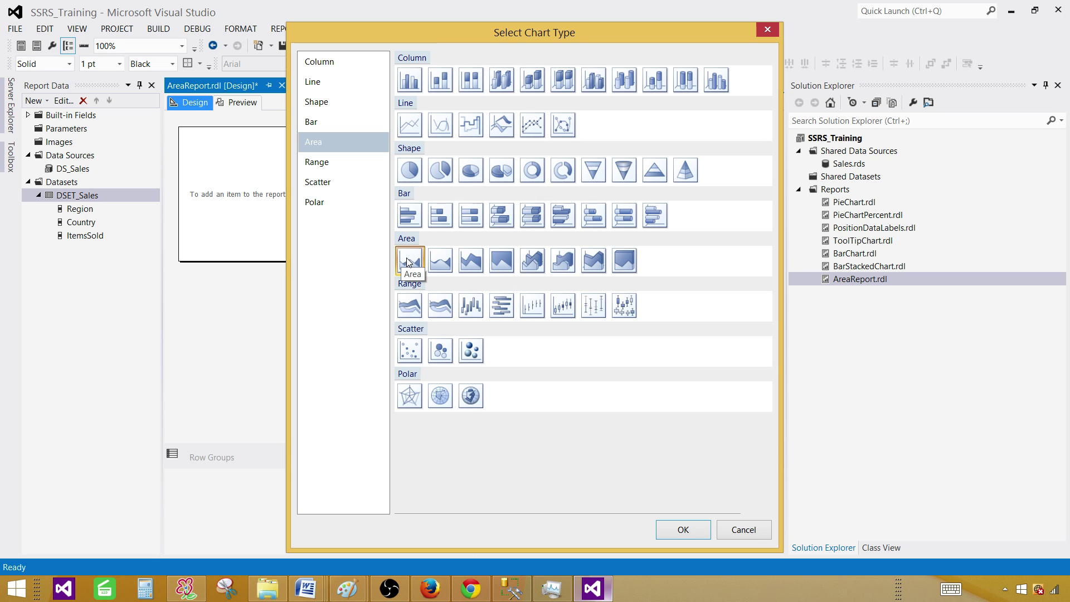
click(675, 531)
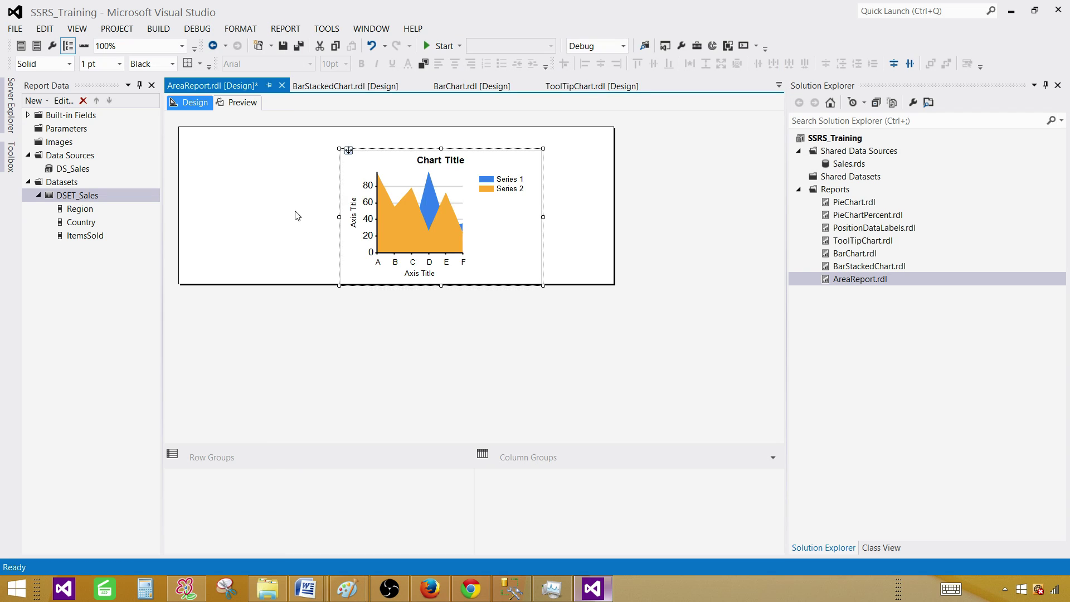
Drag the chart to the body's top-left corner and enlarge it
drag(342, 149, 224, 127)
drag(425, 262, 499, 275)
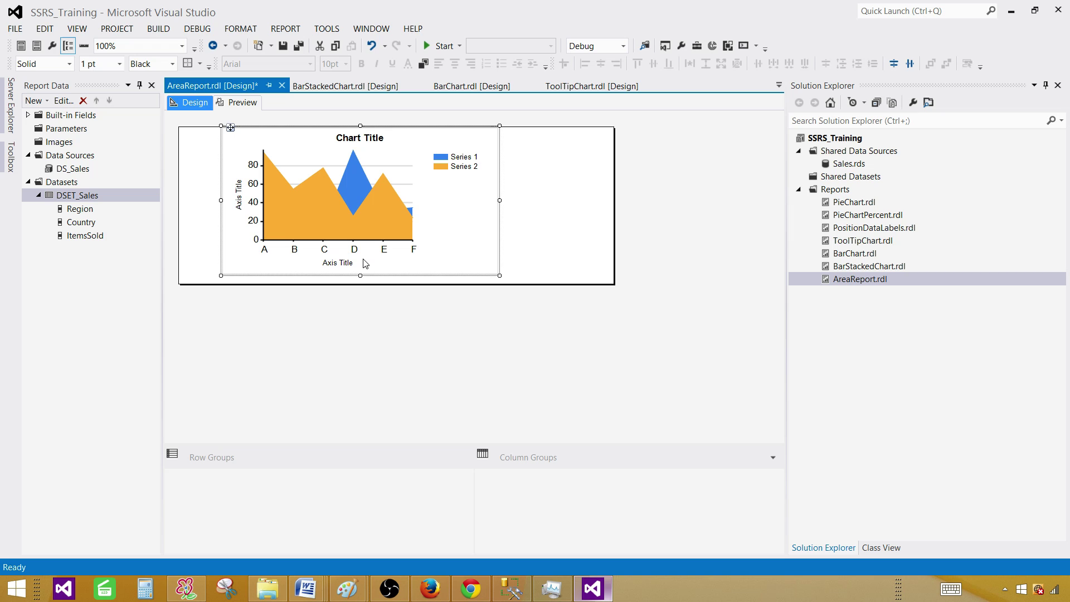
Plot Sum(ItemsSold) grouped by Region on the chart and enlarge it slightly
click(489, 193)
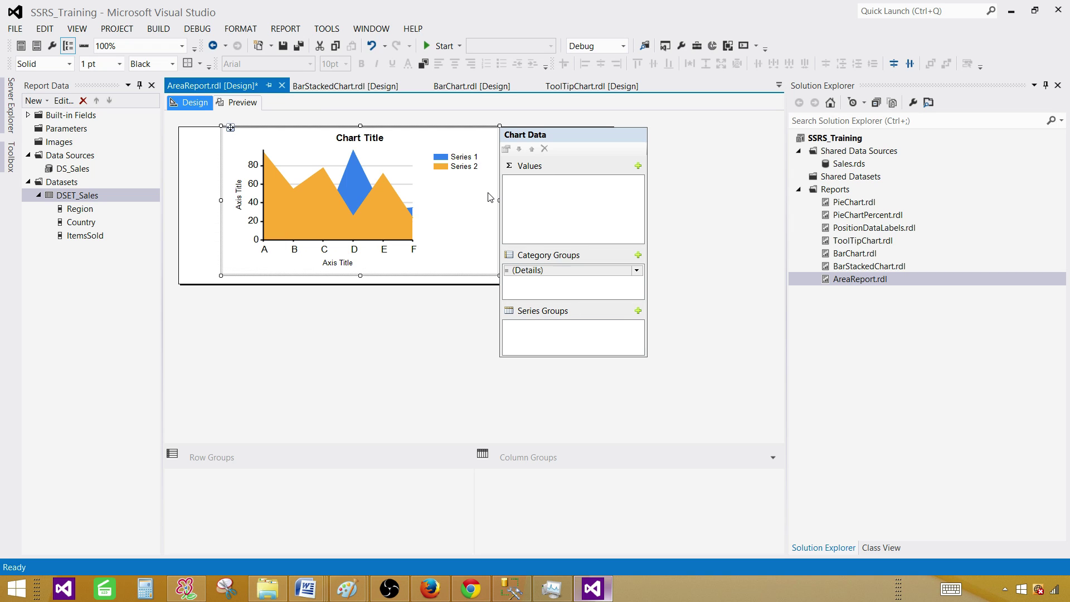
click(638, 181)
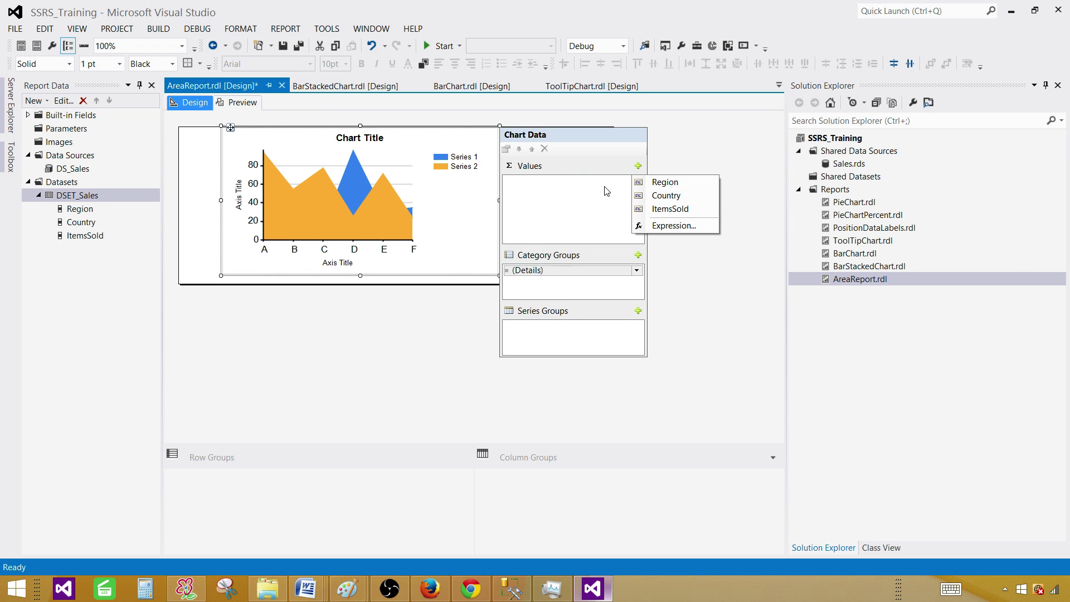
click(670, 209)
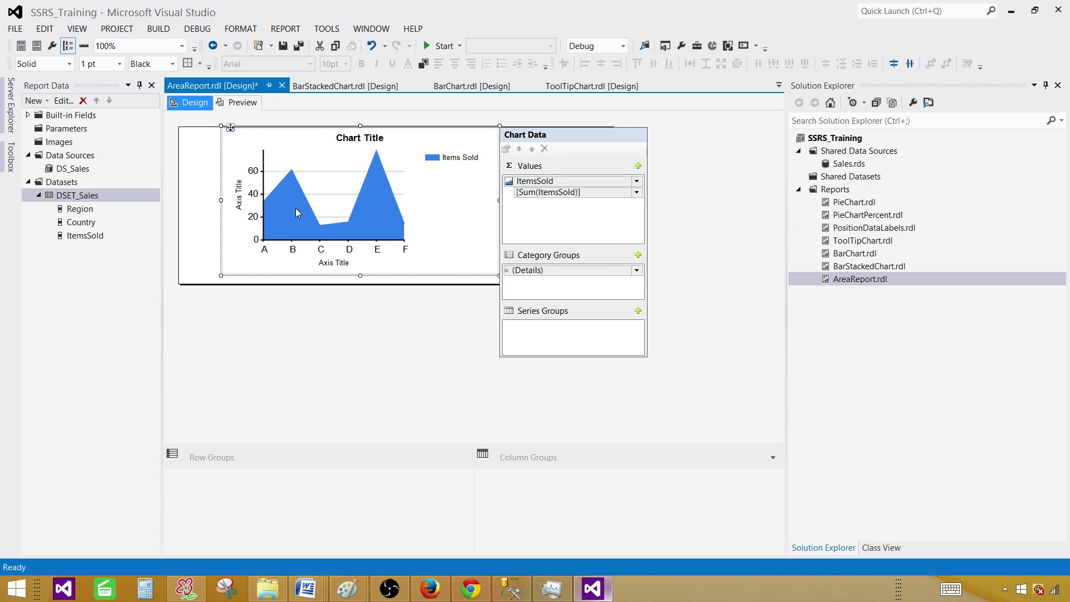
click(636, 270)
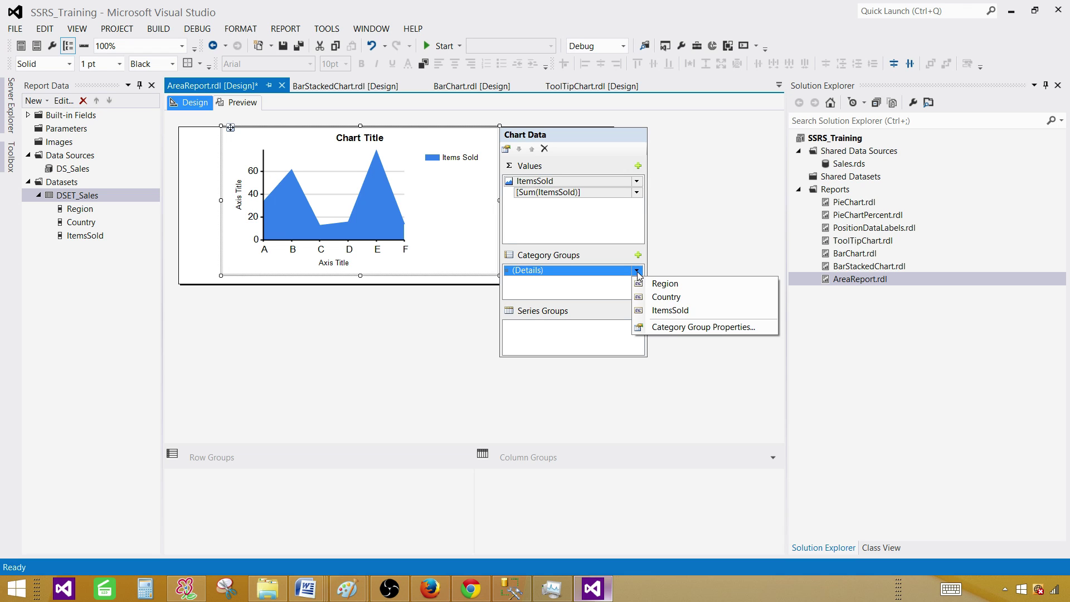
click(665, 284)
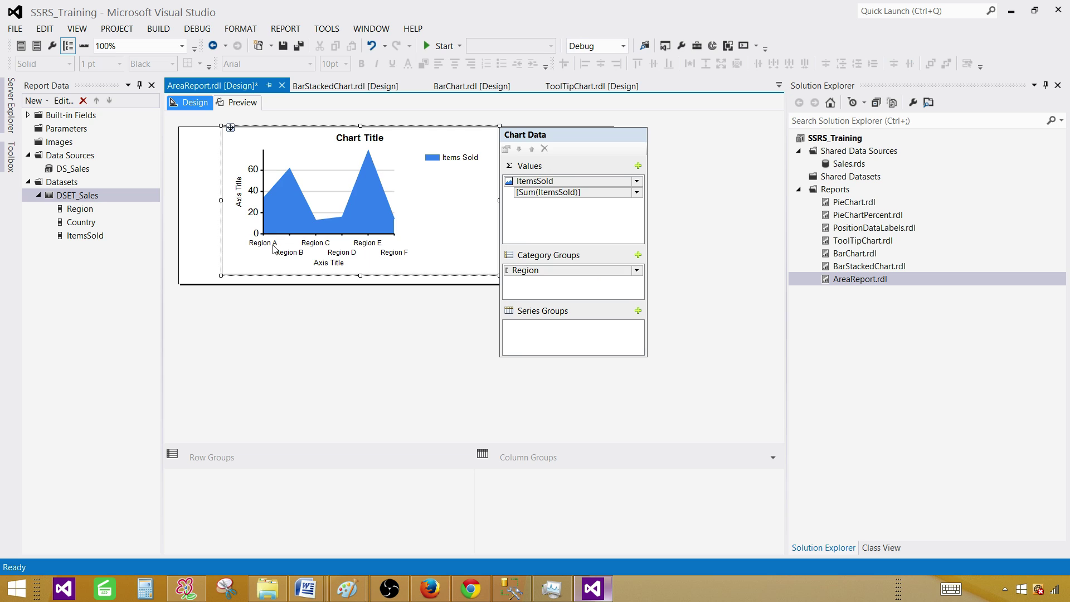
click(294, 249)
click(638, 172)
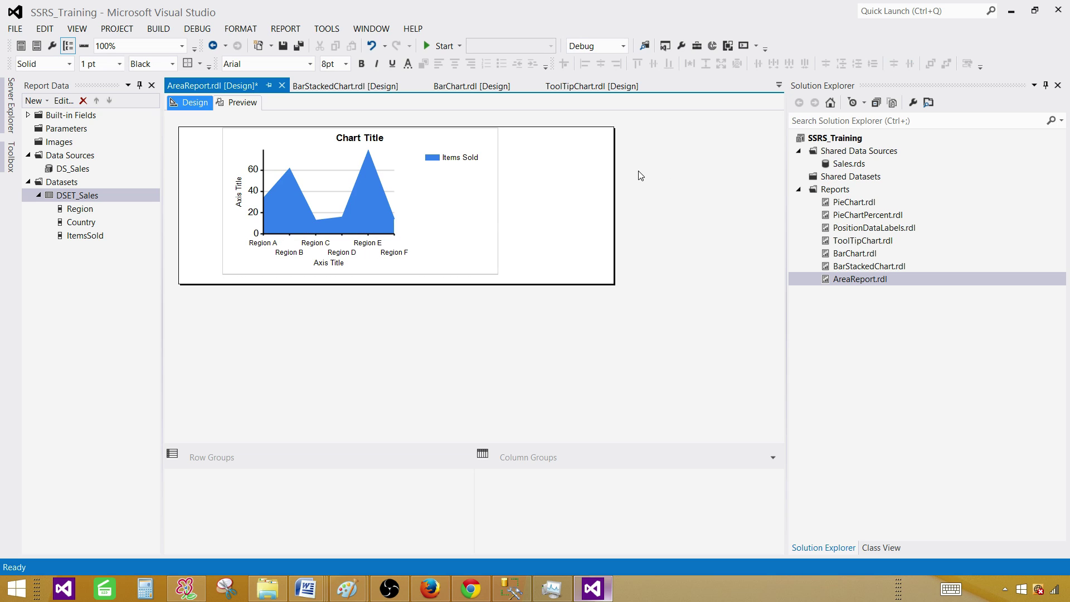
click(492, 261)
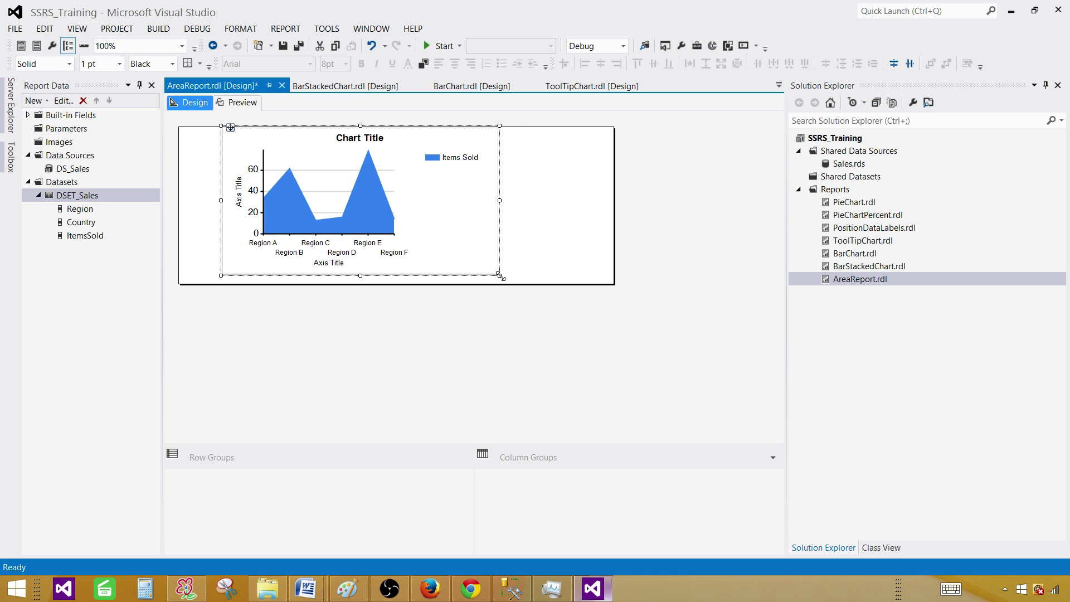
drag(499, 276, 519, 284)
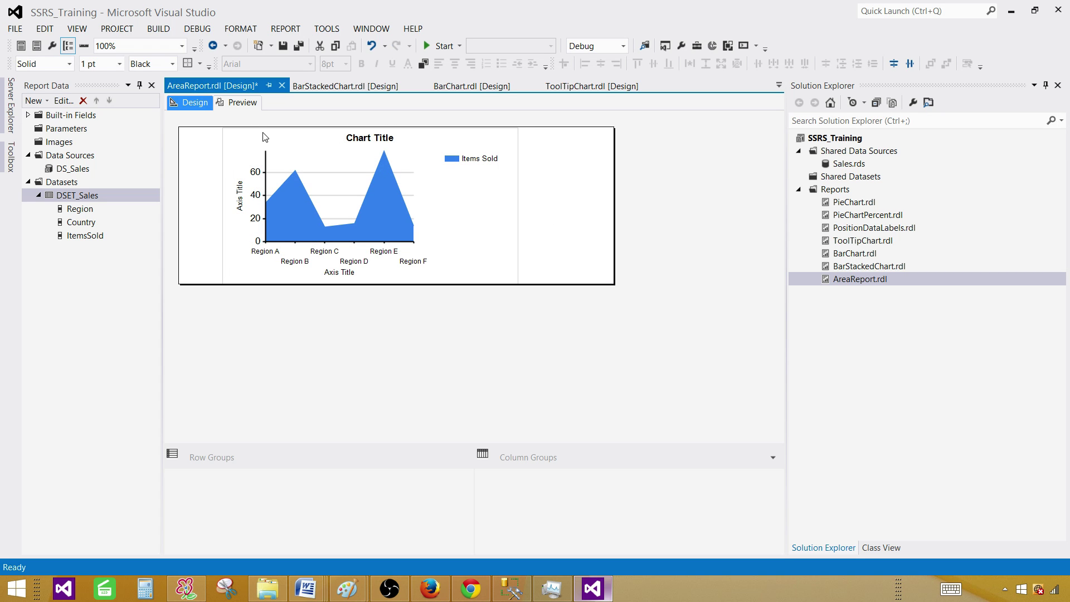
click(251, 103)
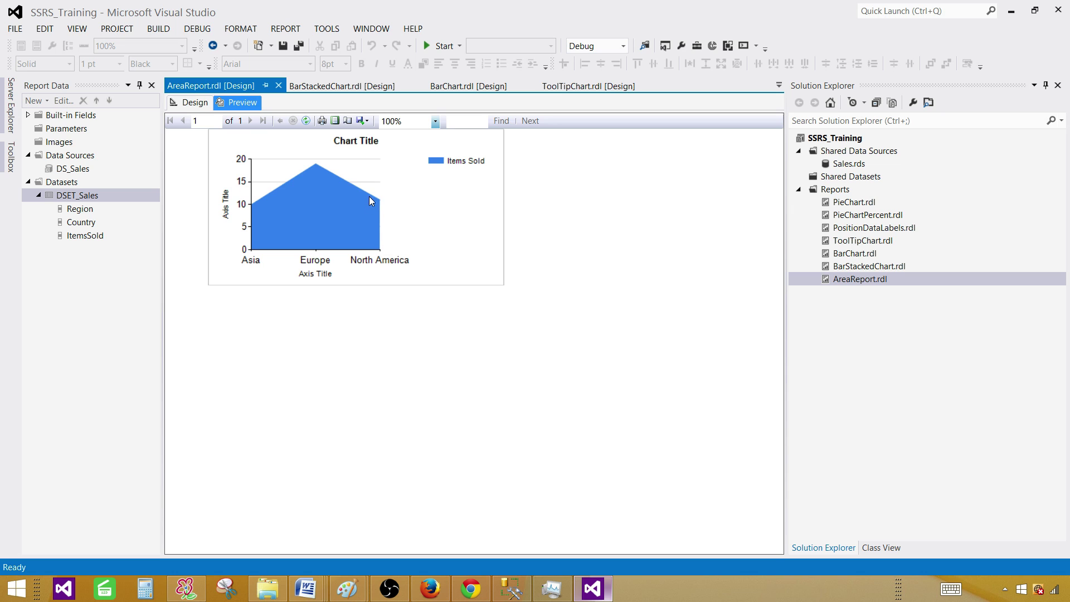
click(190, 105)
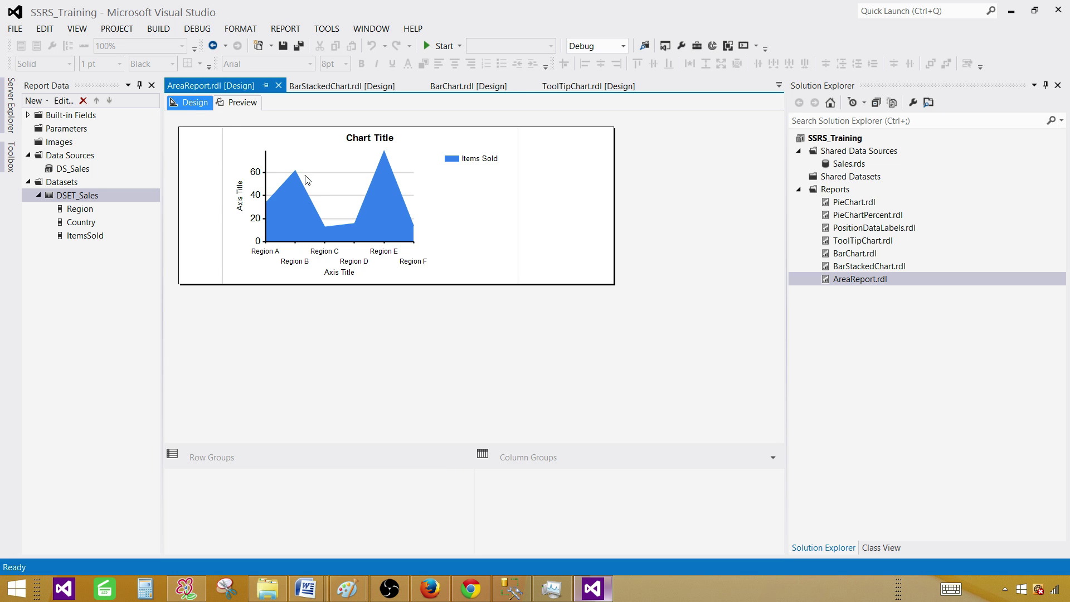
click(372, 209)
Turn on data labels for the area series and check them in Preview
right_click(390, 199)
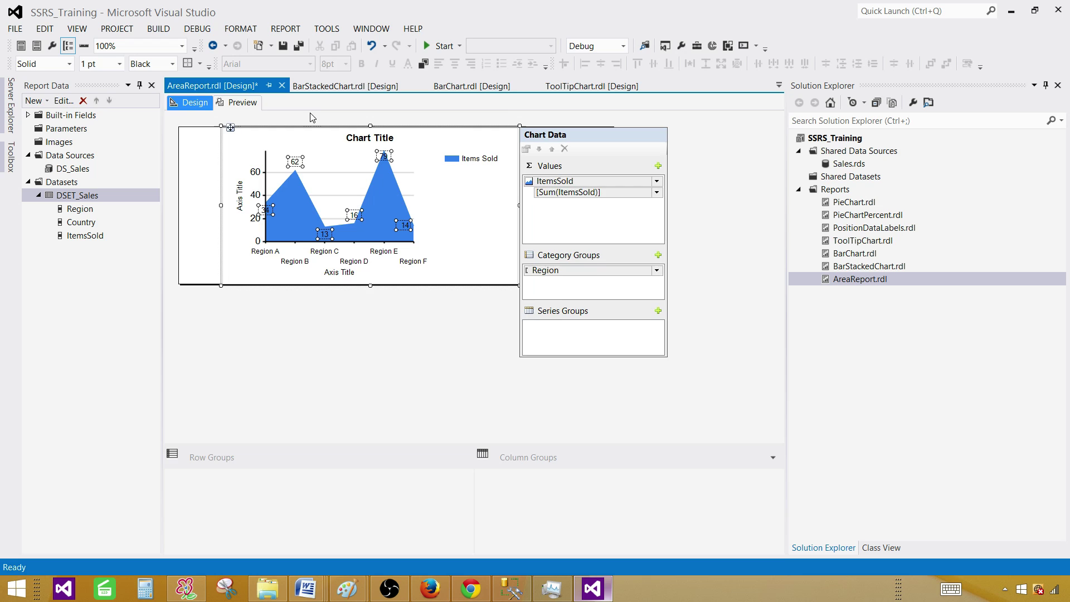
click(237, 102)
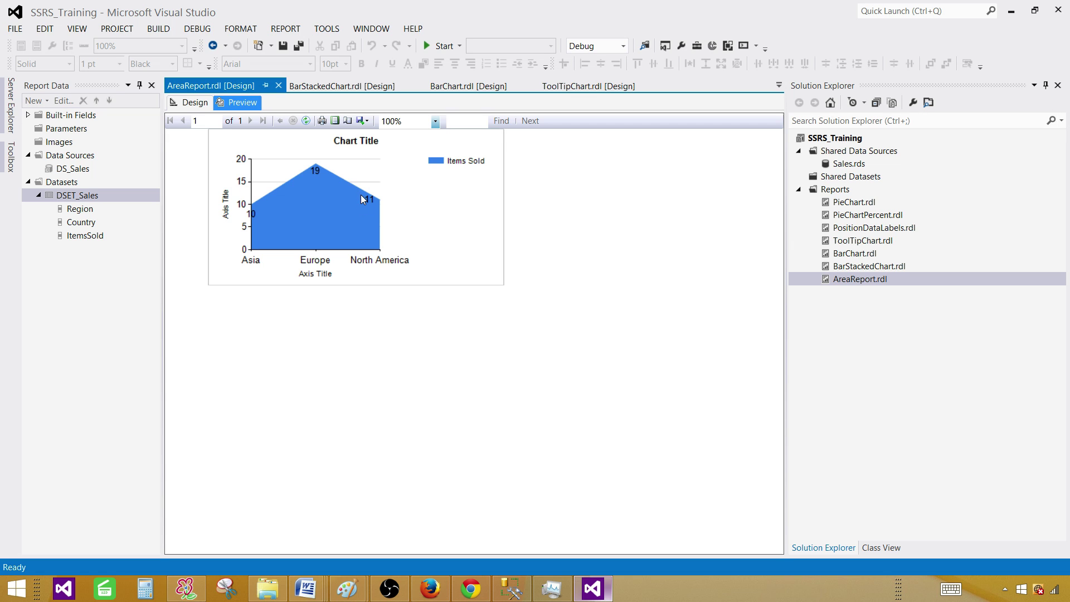
click(190, 102)
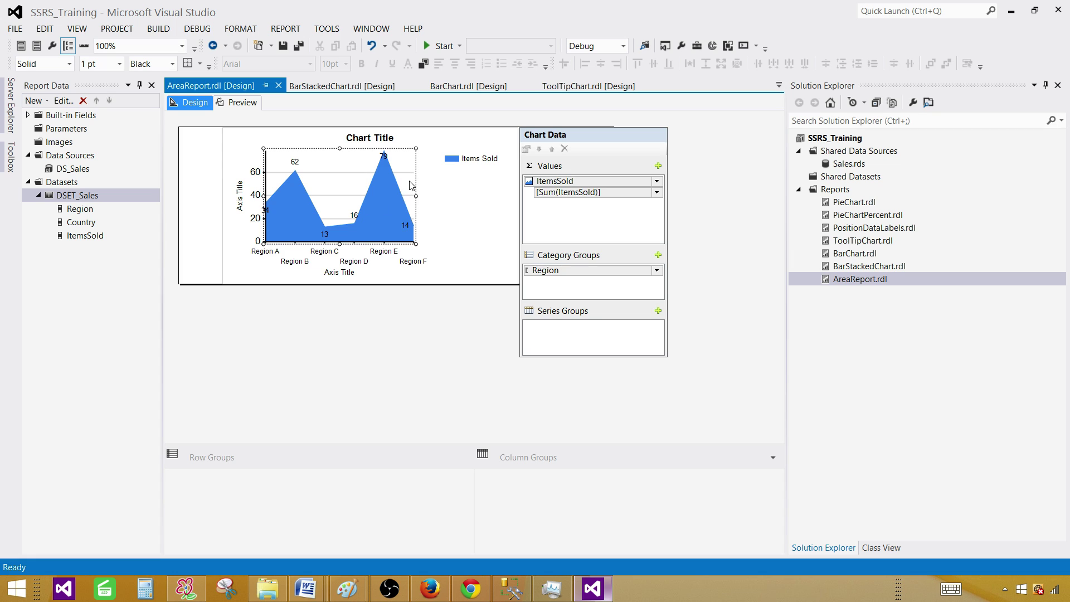
Change the chart type to Smooth Area and preview the result
right_click(411, 185)
click(438, 219)
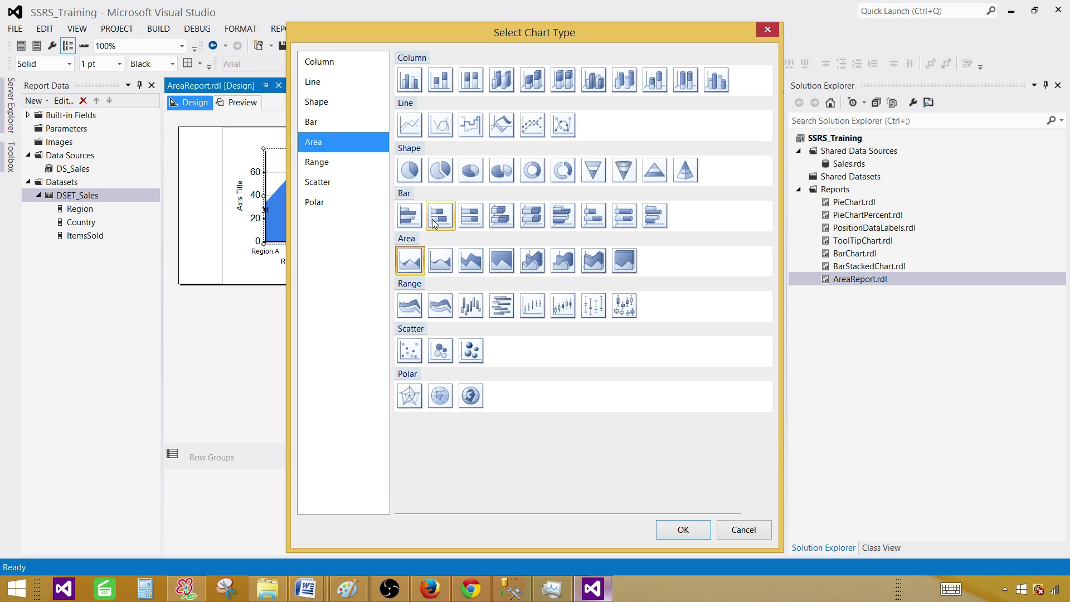
click(446, 264)
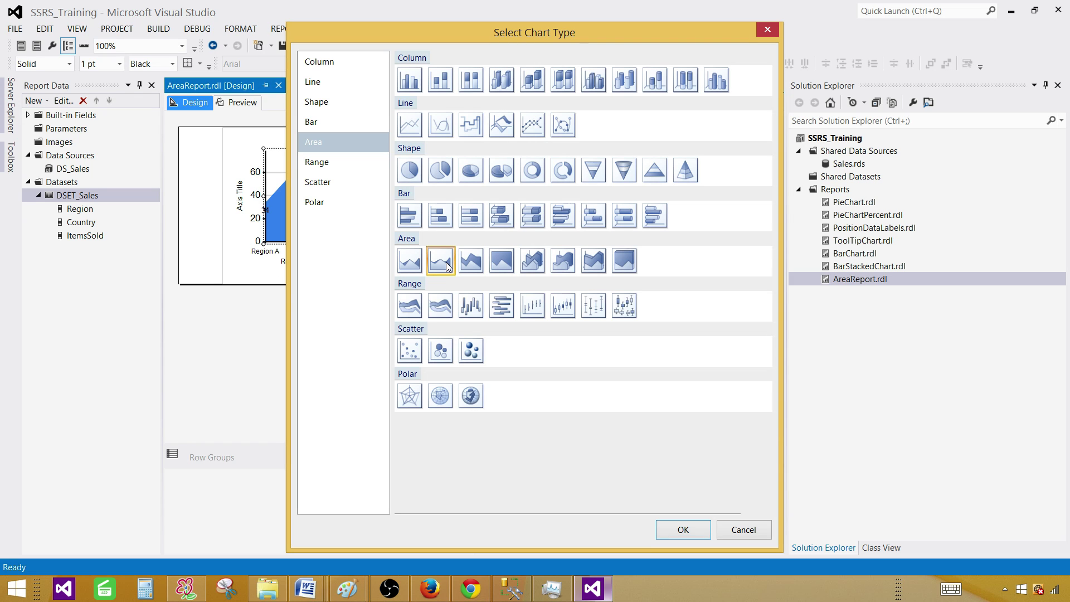
drag(436, 38, 549, 45)
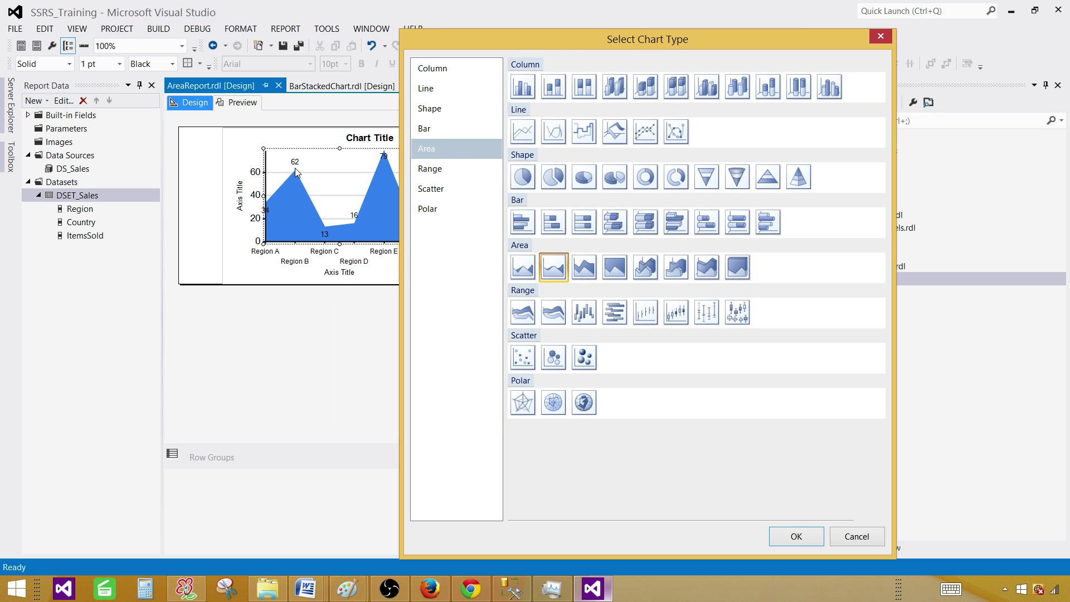
click(795, 539)
click(240, 102)
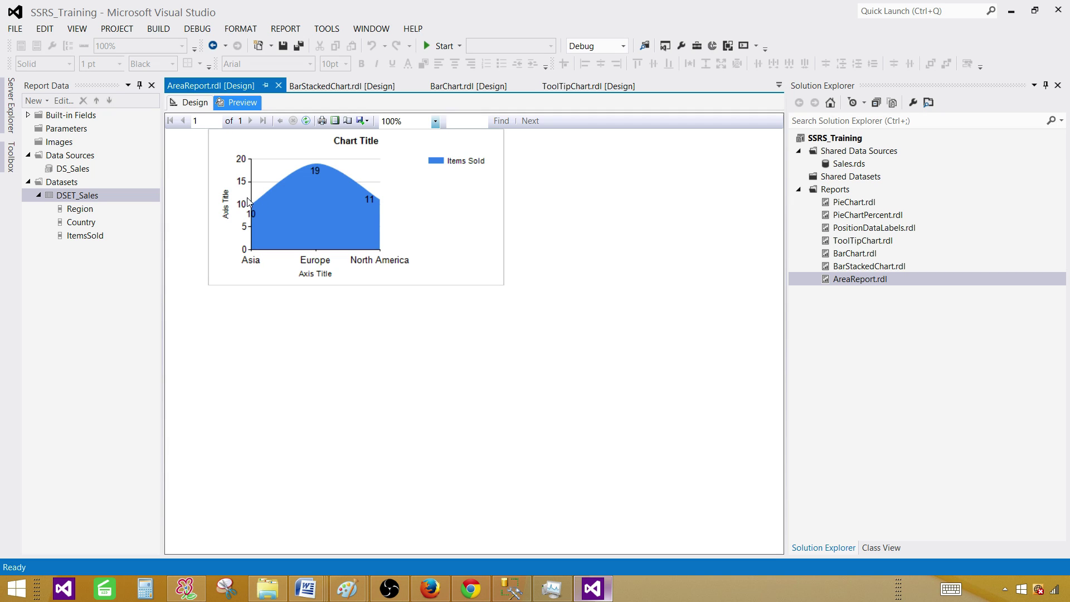
Change the chart to the stacked area type and preview the report
click(201, 103)
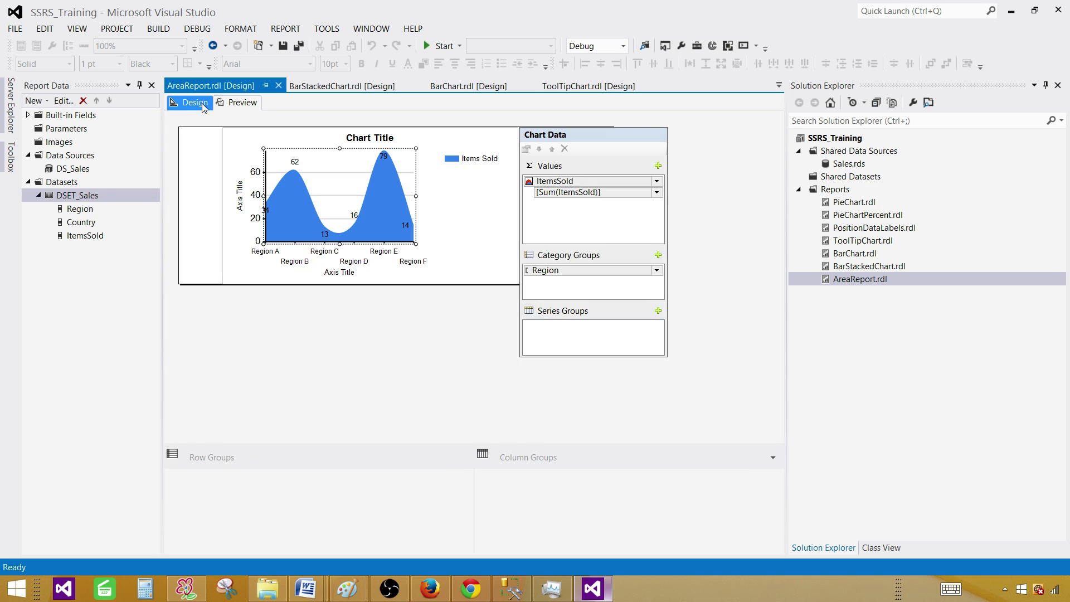
right_click(403, 189)
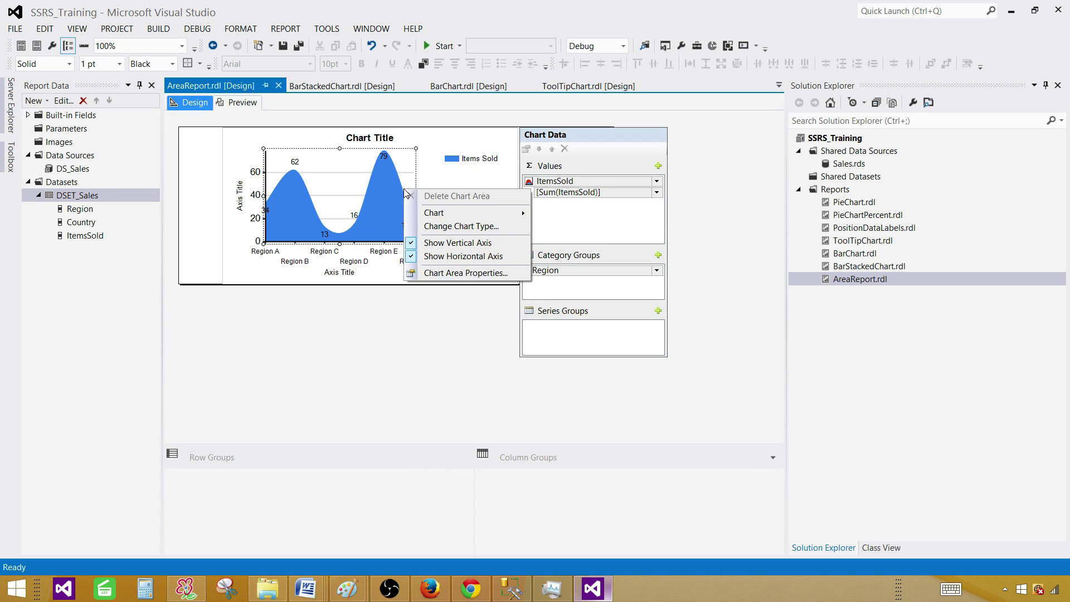
click(446, 229)
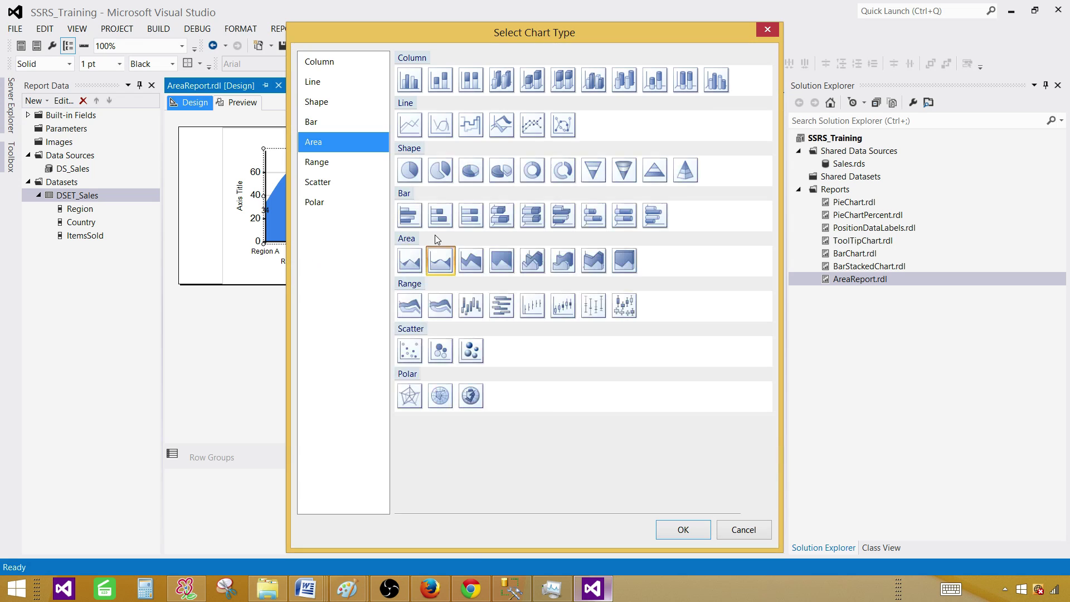
click(476, 266)
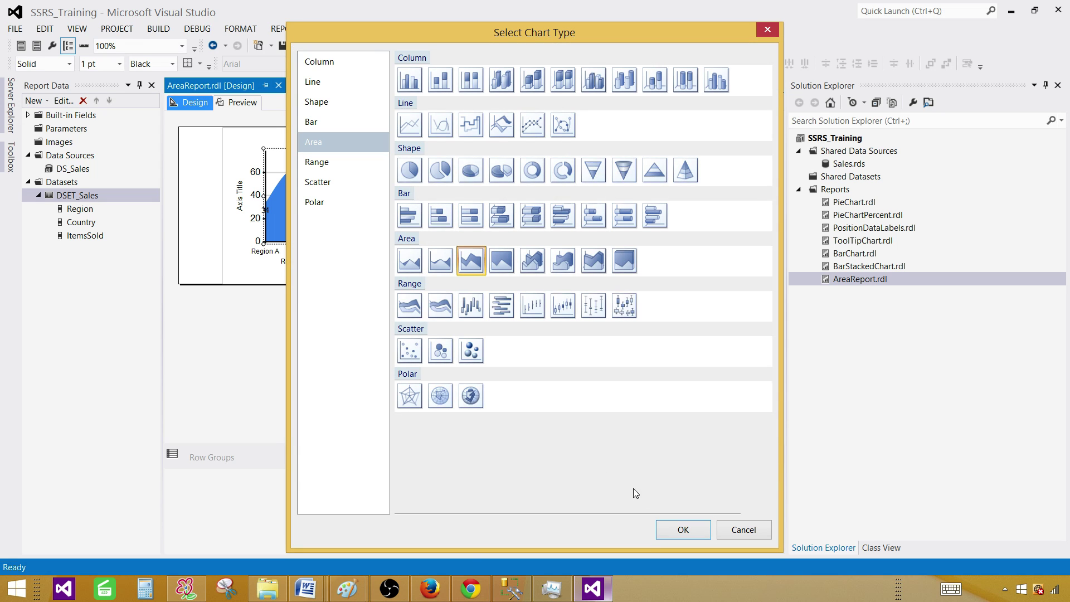
click(671, 529)
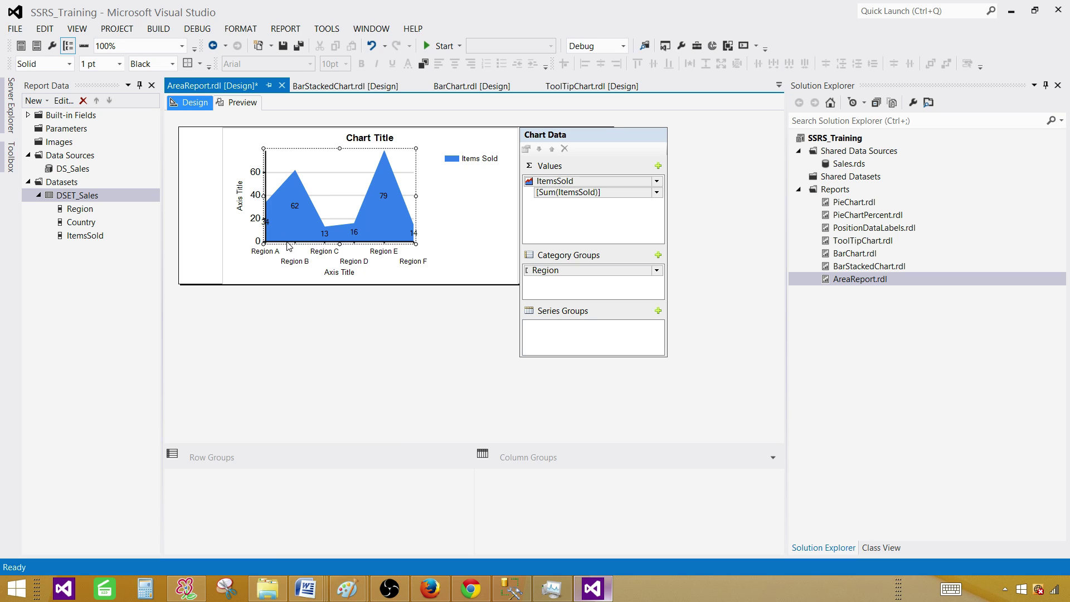
click(244, 103)
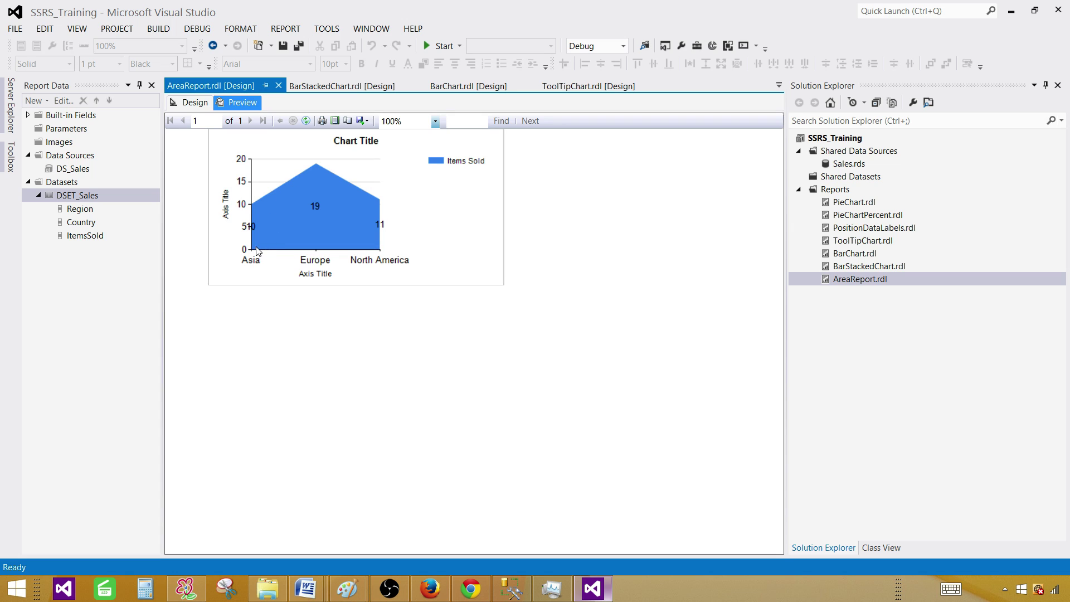
Group the chart series by Country and preview the USA, Pakistan, India, Germany and France stacks
click(193, 102)
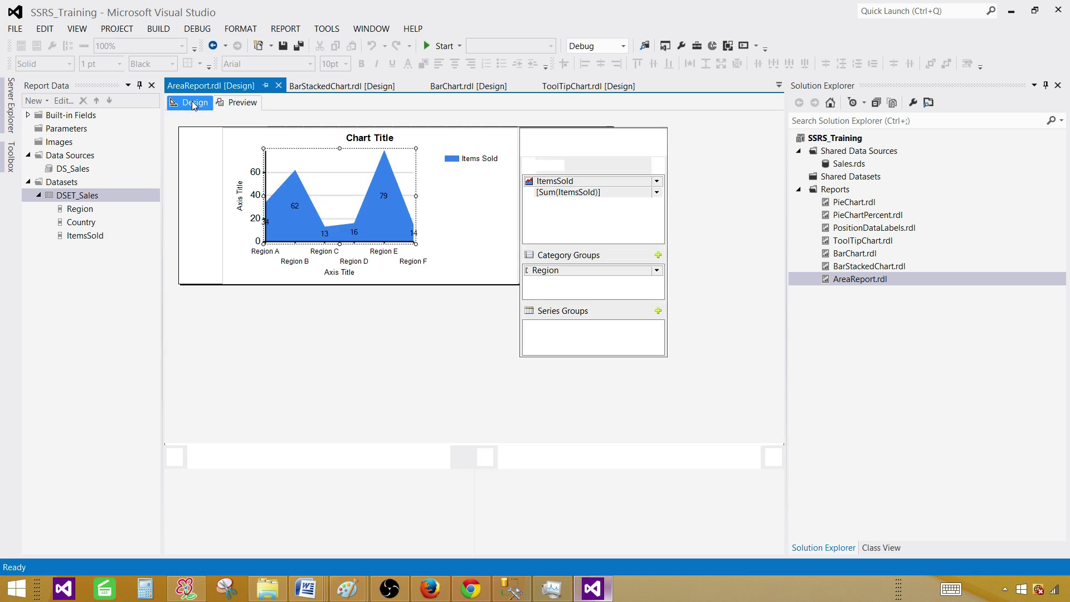
click(657, 312)
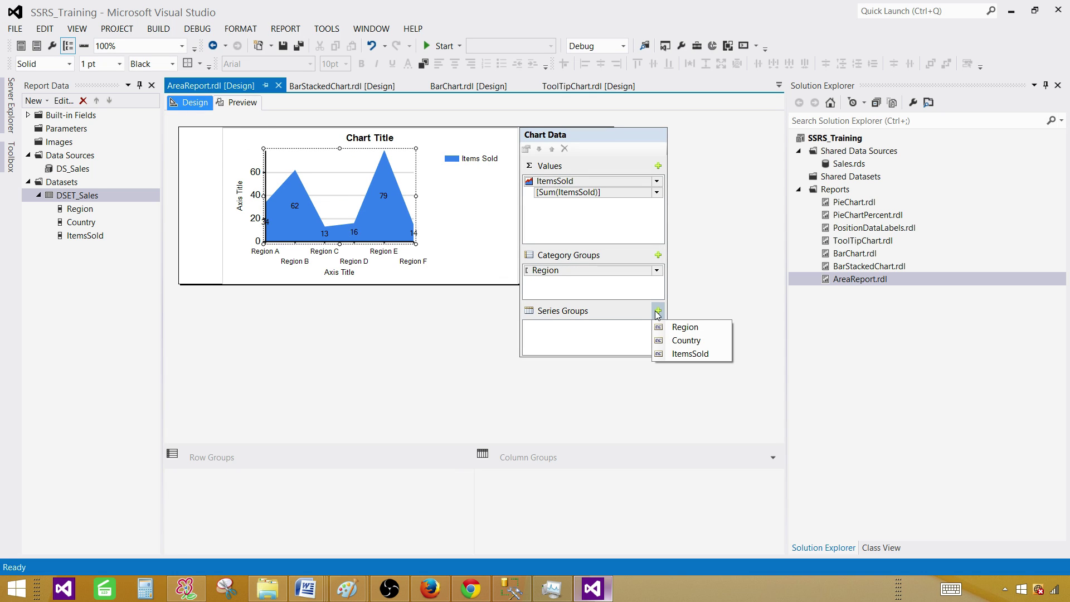
click(674, 338)
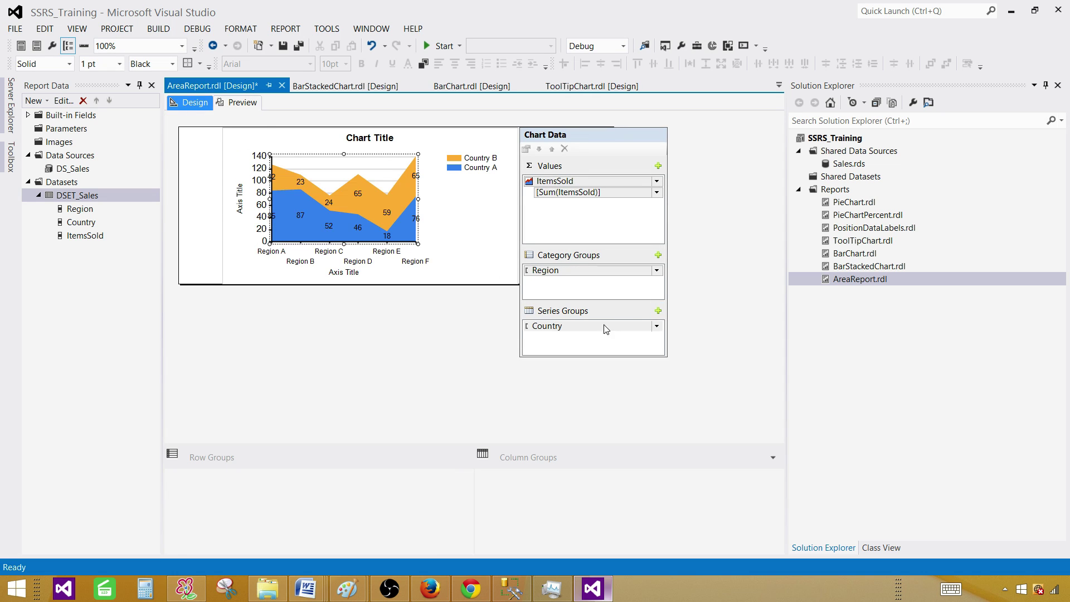
click(243, 103)
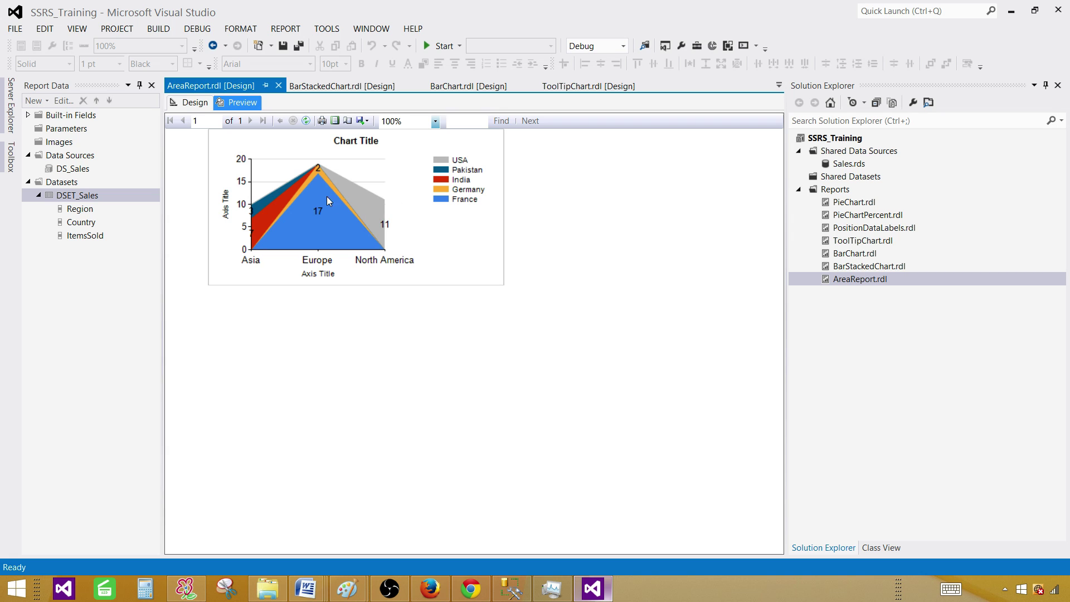
Change the chart type to 100% Stacked Area and preview the percentage labels
click(190, 102)
right_click(415, 177)
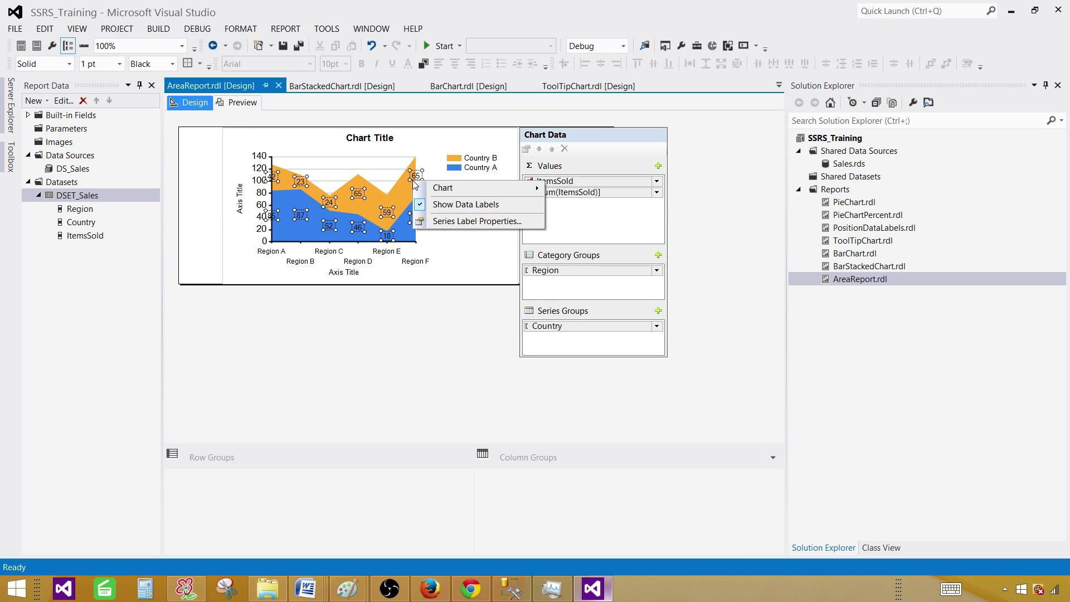
click(434, 160)
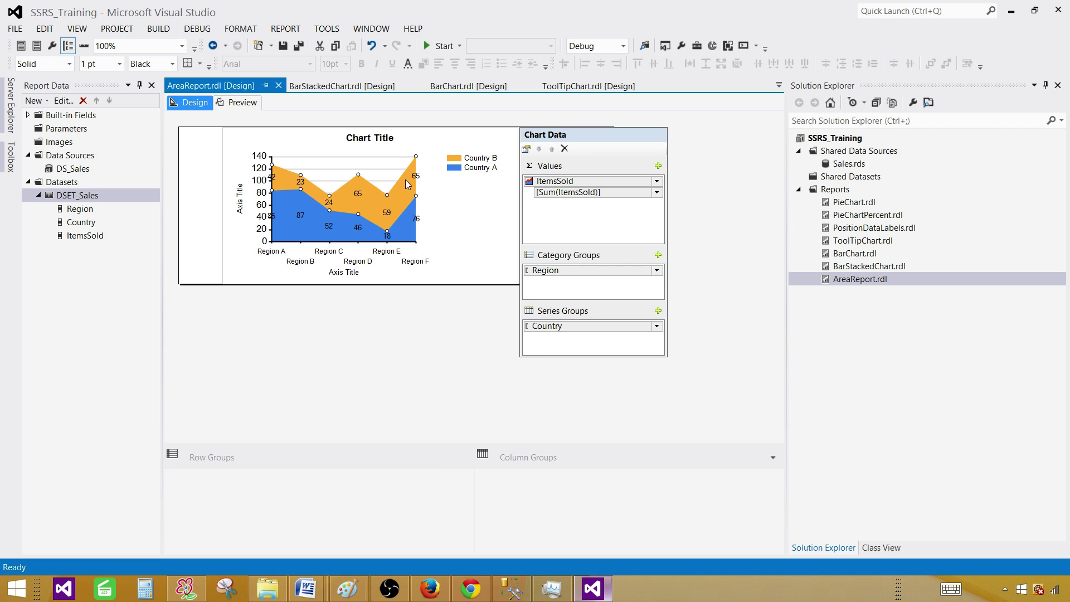
click(393, 166)
right_click(393, 166)
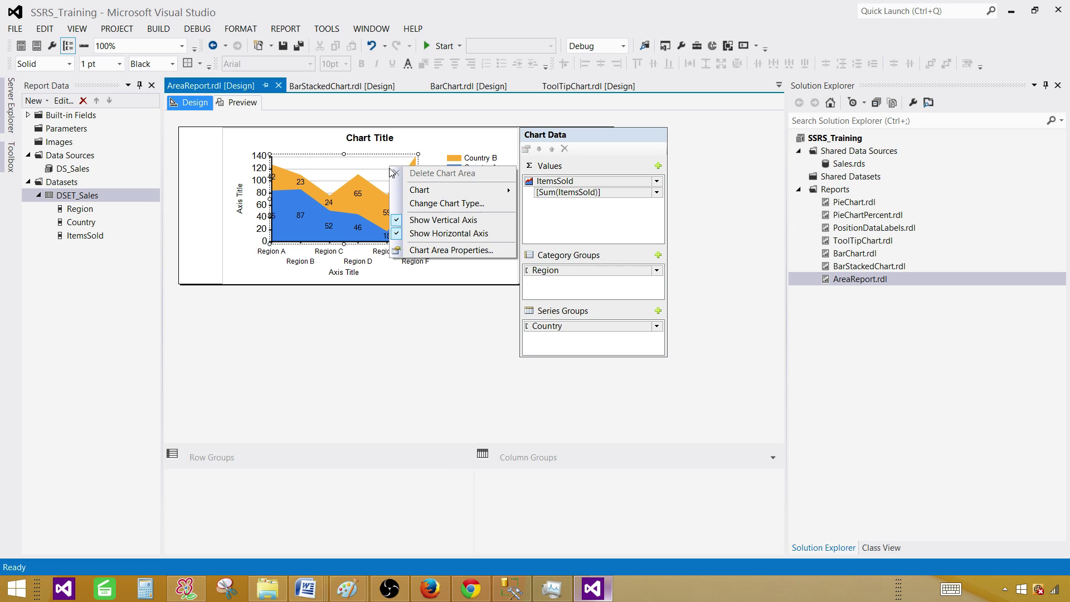
click(433, 203)
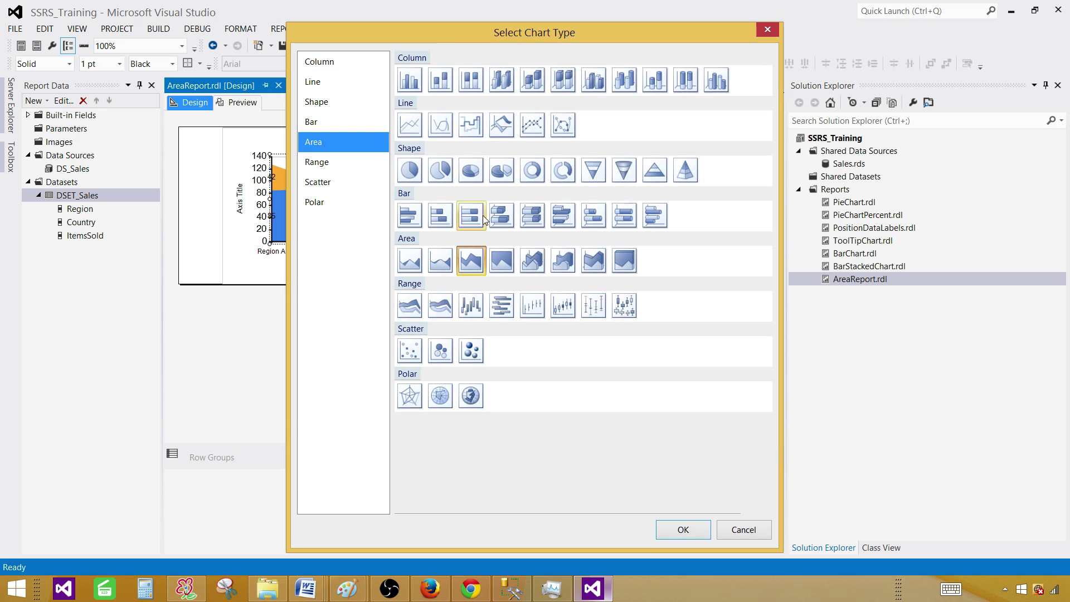
click(494, 253)
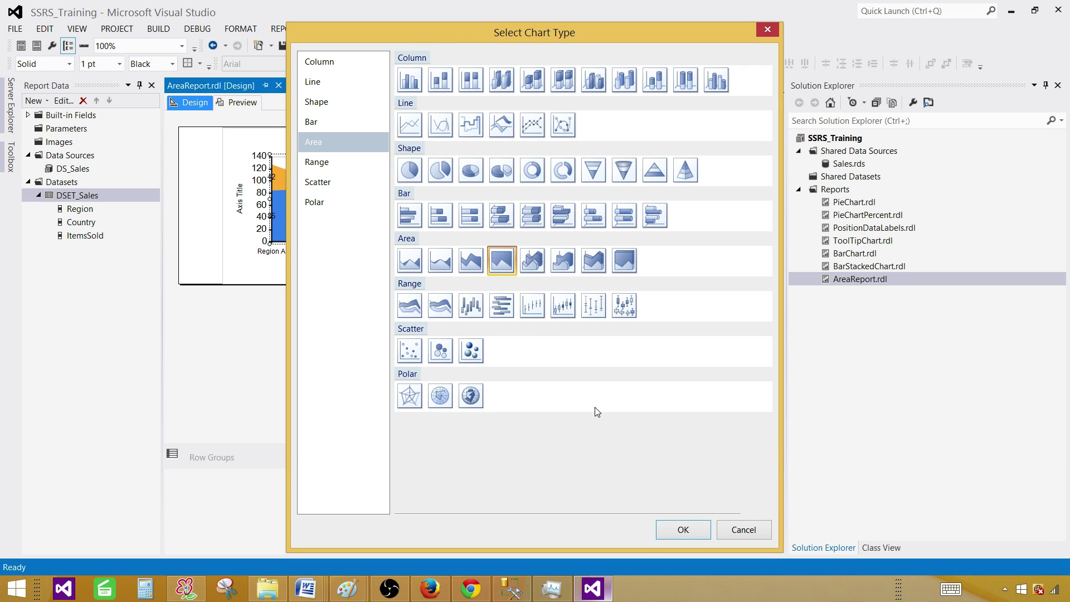
click(683, 529)
click(235, 103)
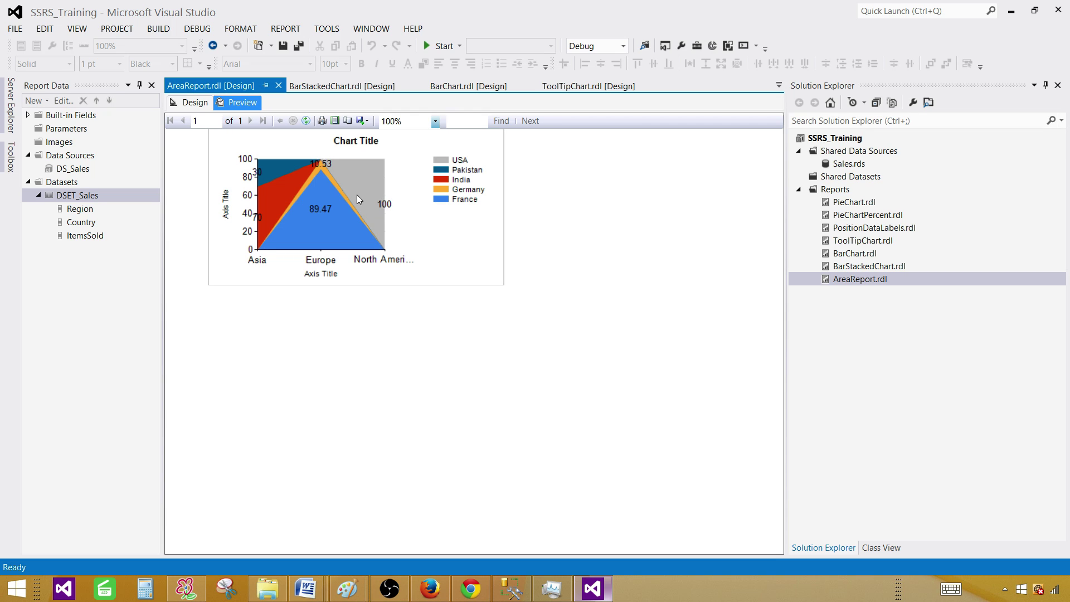
click(200, 102)
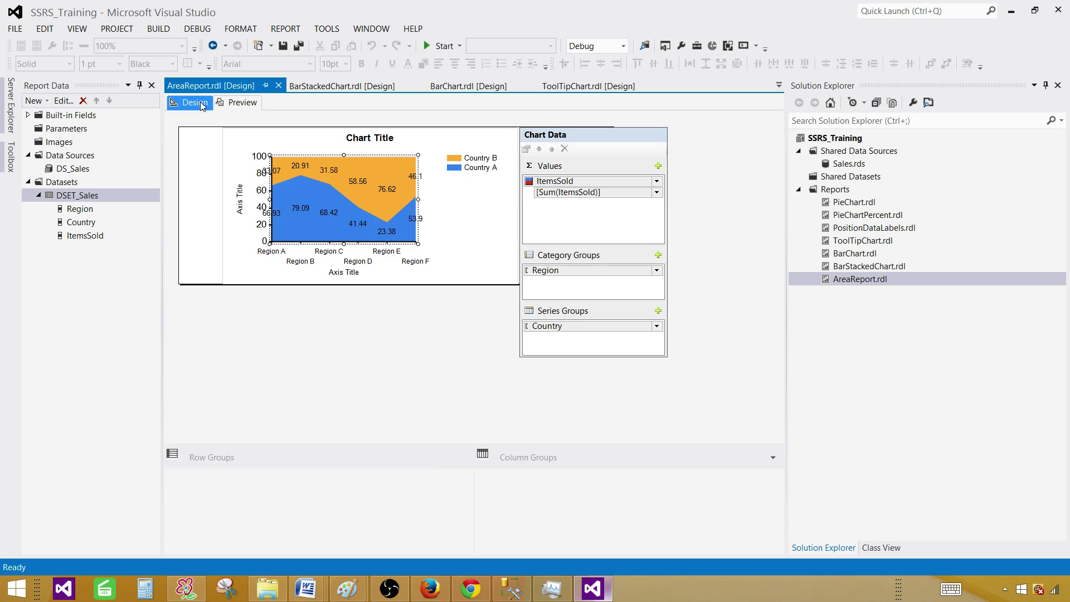
Switch the Country-stacked chart to the 3-D Area type and preview it
click(415, 190)
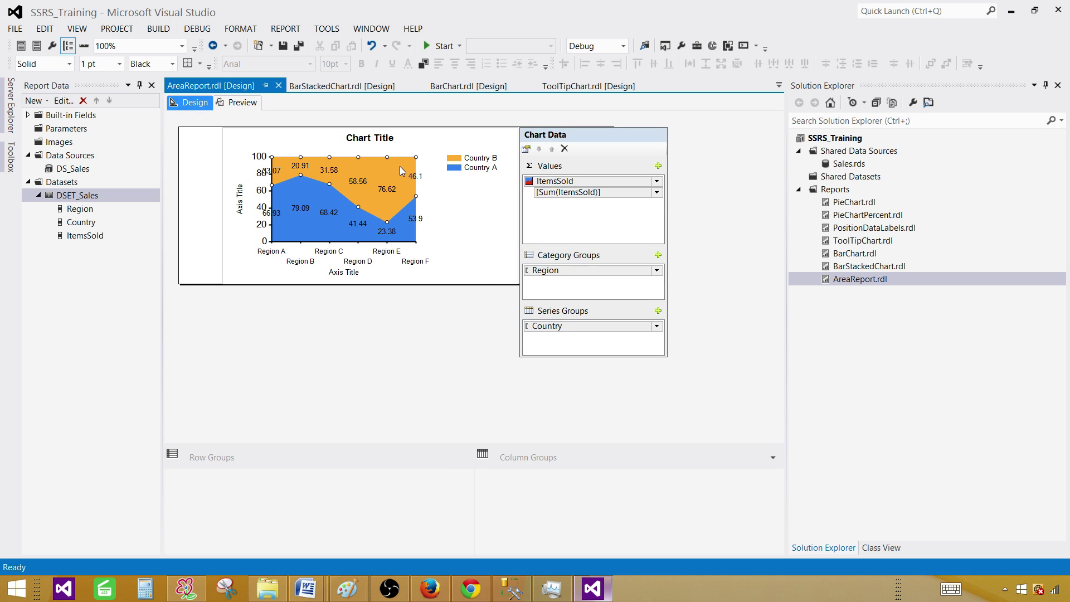
right_click(399, 166)
click(437, 204)
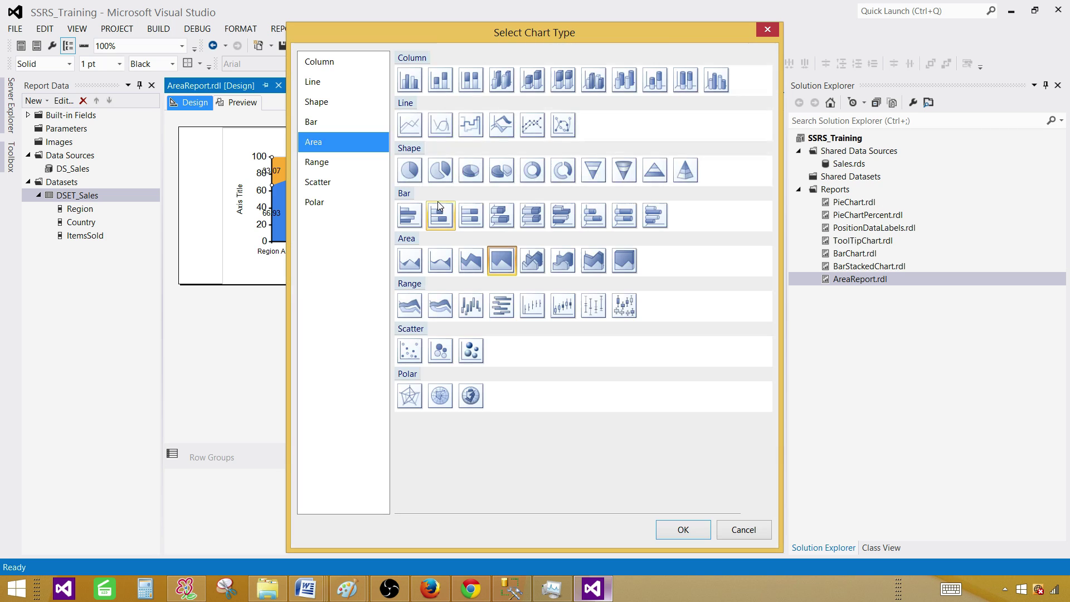
click(533, 267)
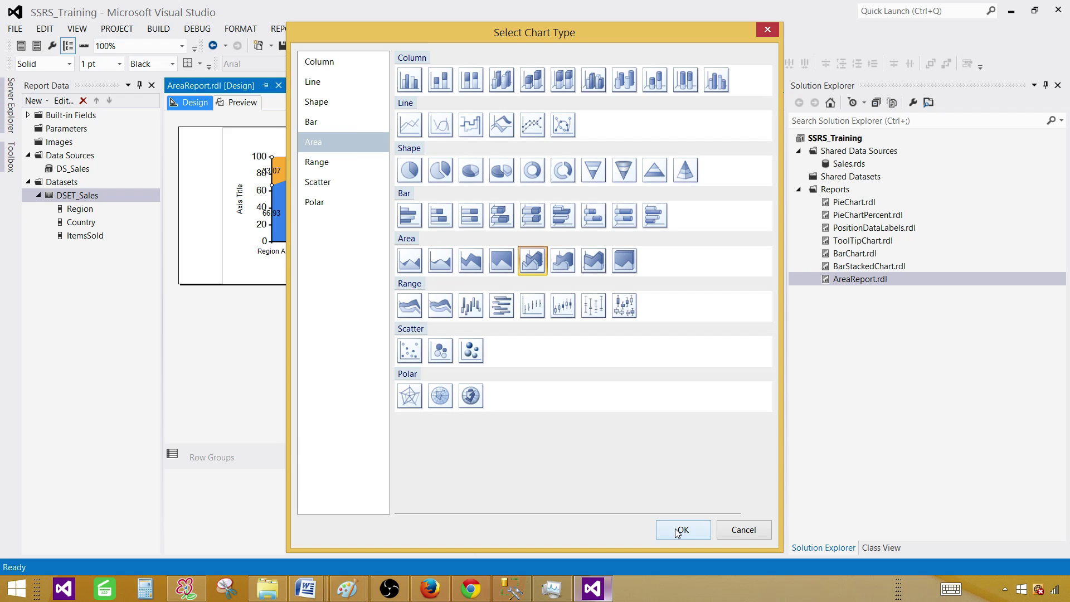
click(683, 529)
click(243, 102)
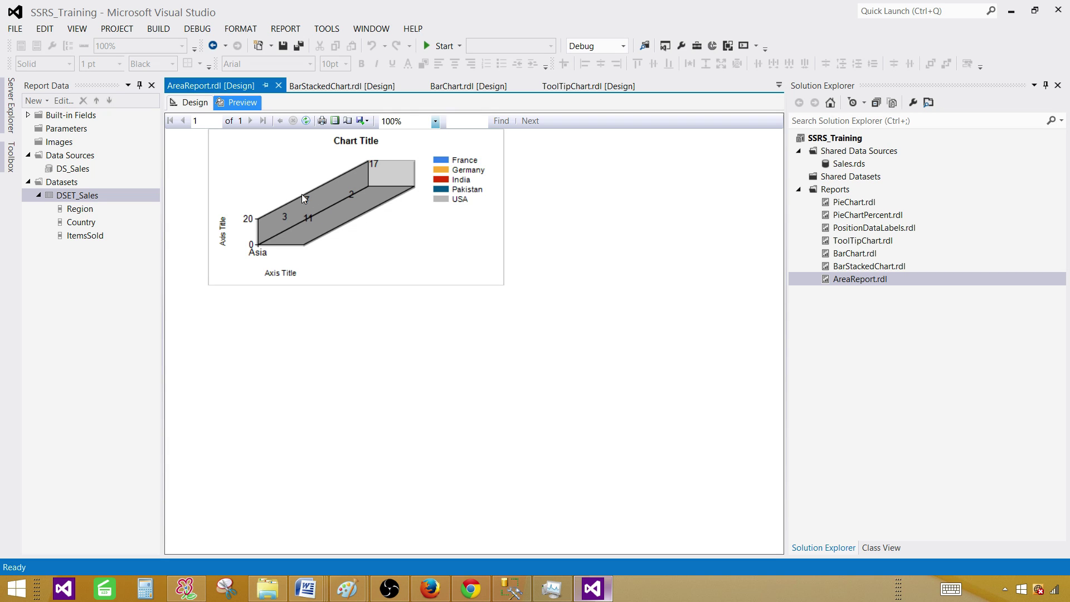
Delete the Country series group, preview the single Items Sold series, then select the area series
click(193, 102)
click(580, 326)
right_click(581, 326)
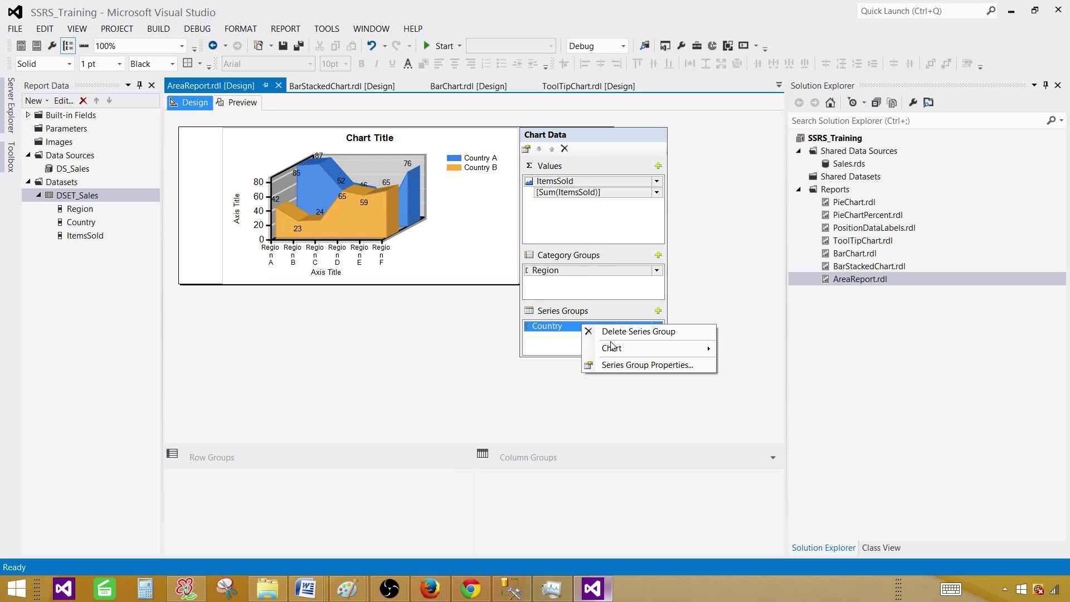
click(613, 336)
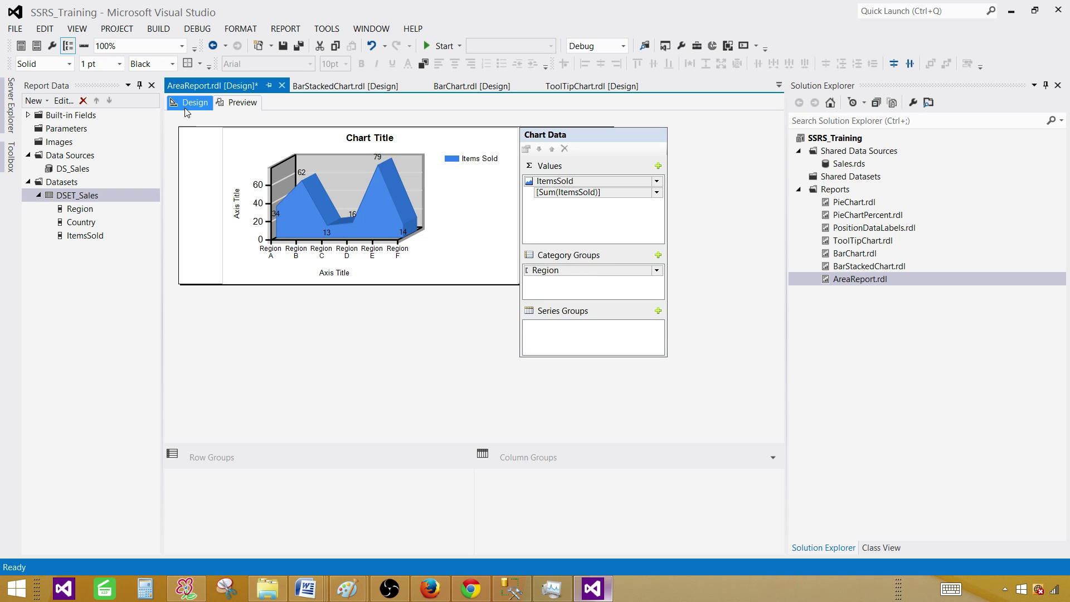
click(234, 103)
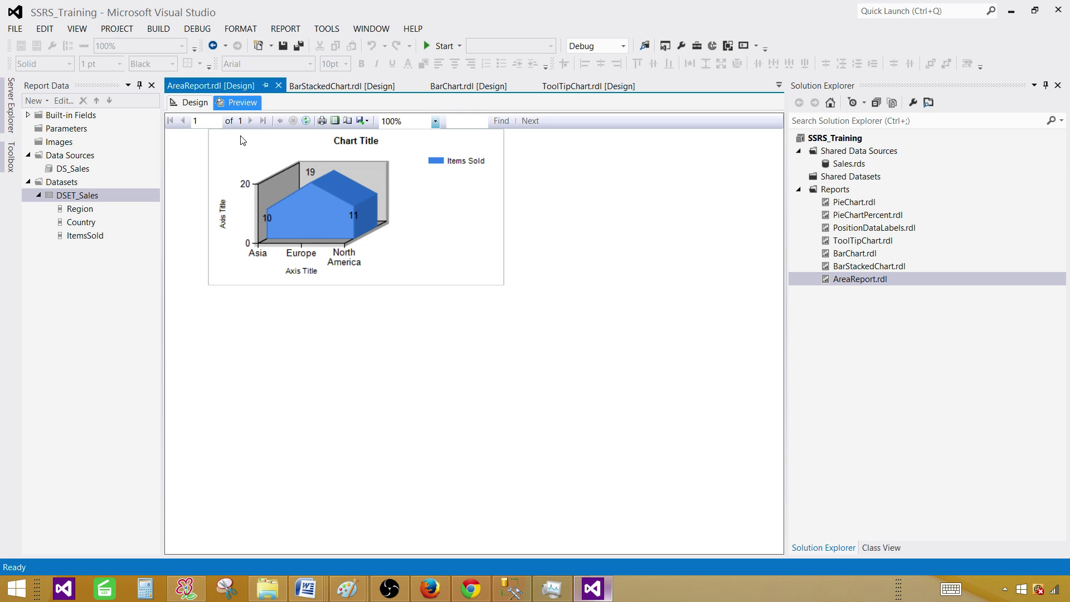
click(195, 104)
click(459, 209)
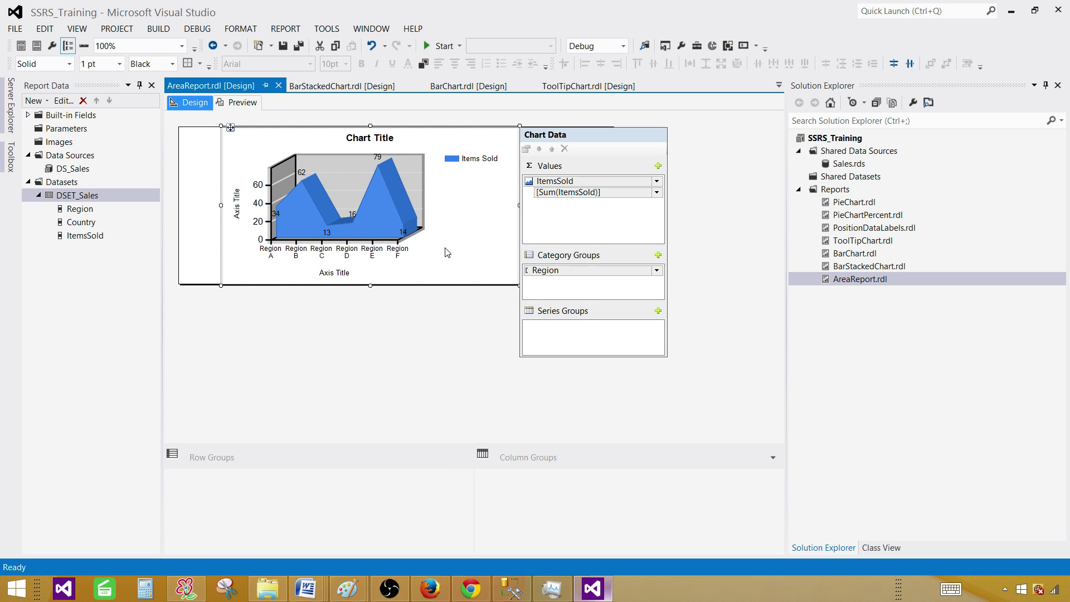
click(397, 188)
Set the chart type to 3-D Smooth Area and preview the Items Sold by Region result
right_click(409, 165)
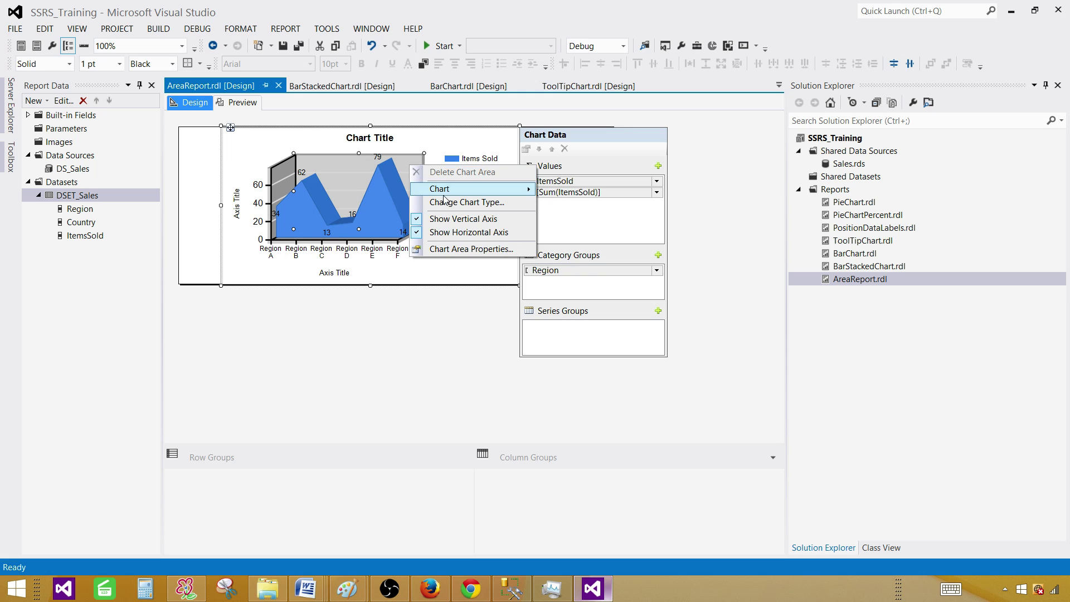
click(445, 204)
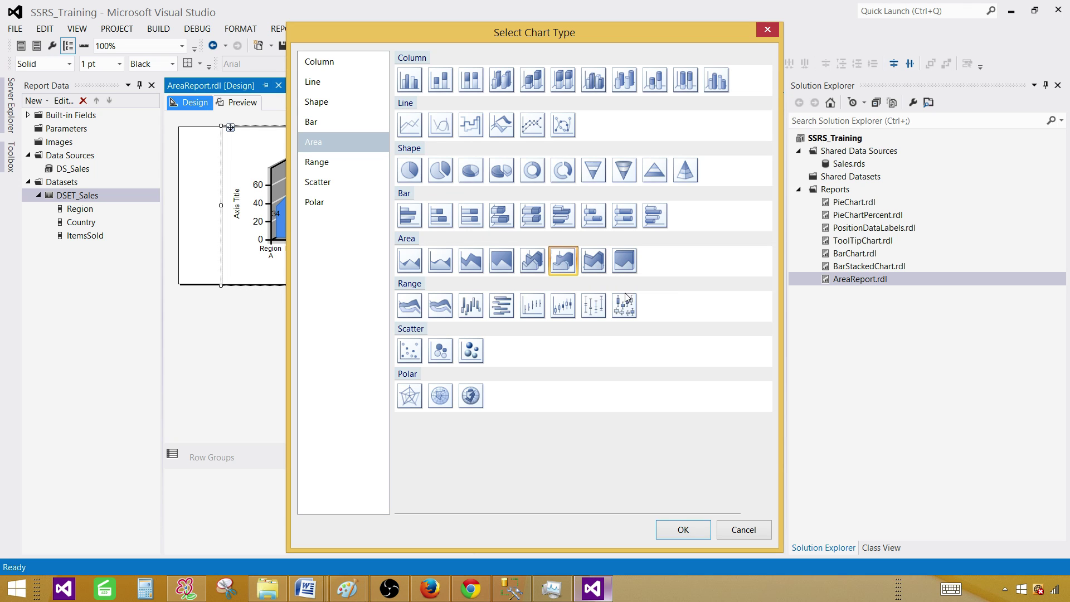
click(688, 533)
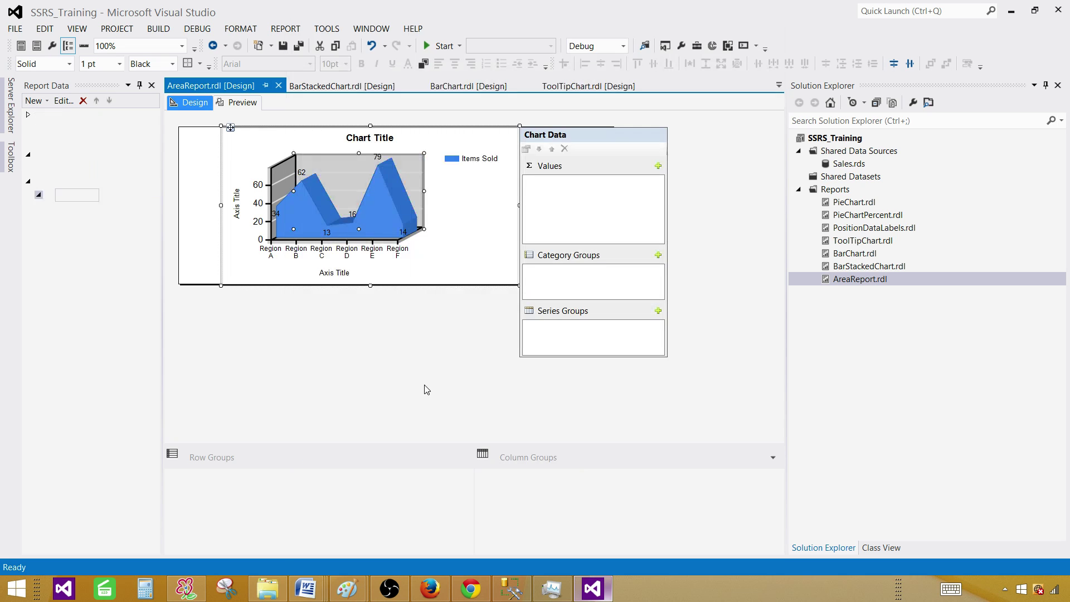
click(241, 103)
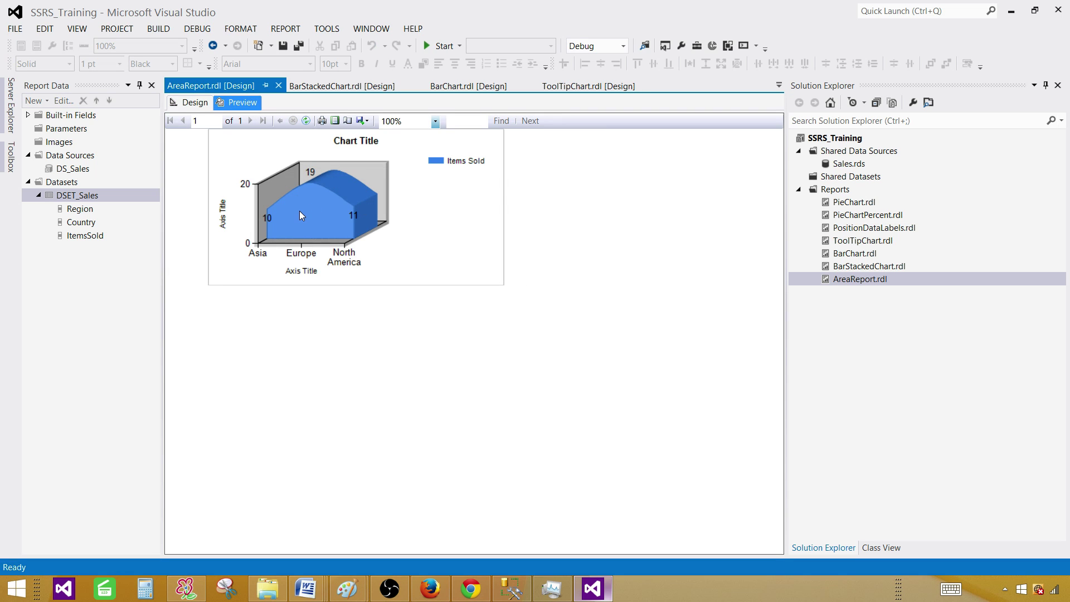
click(189, 102)
click(409, 301)
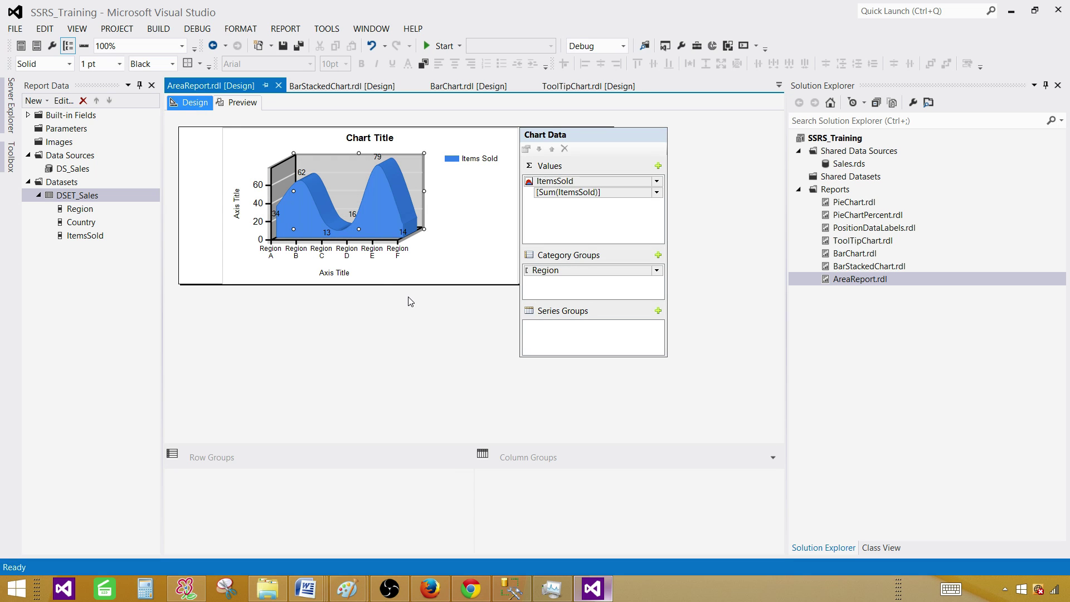